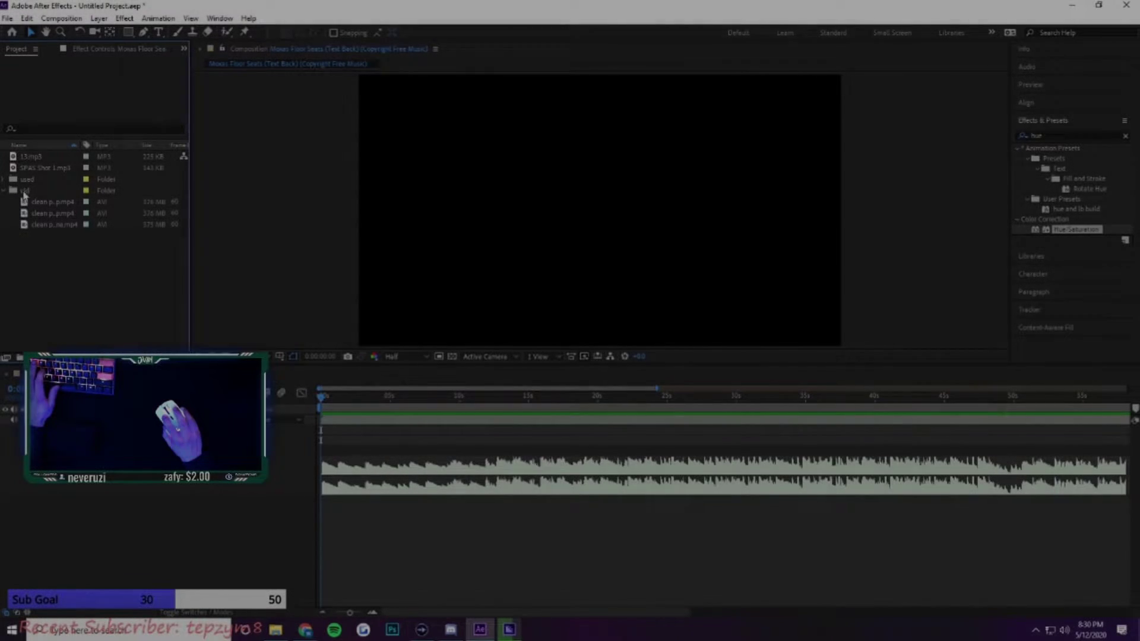
click(4, 190)
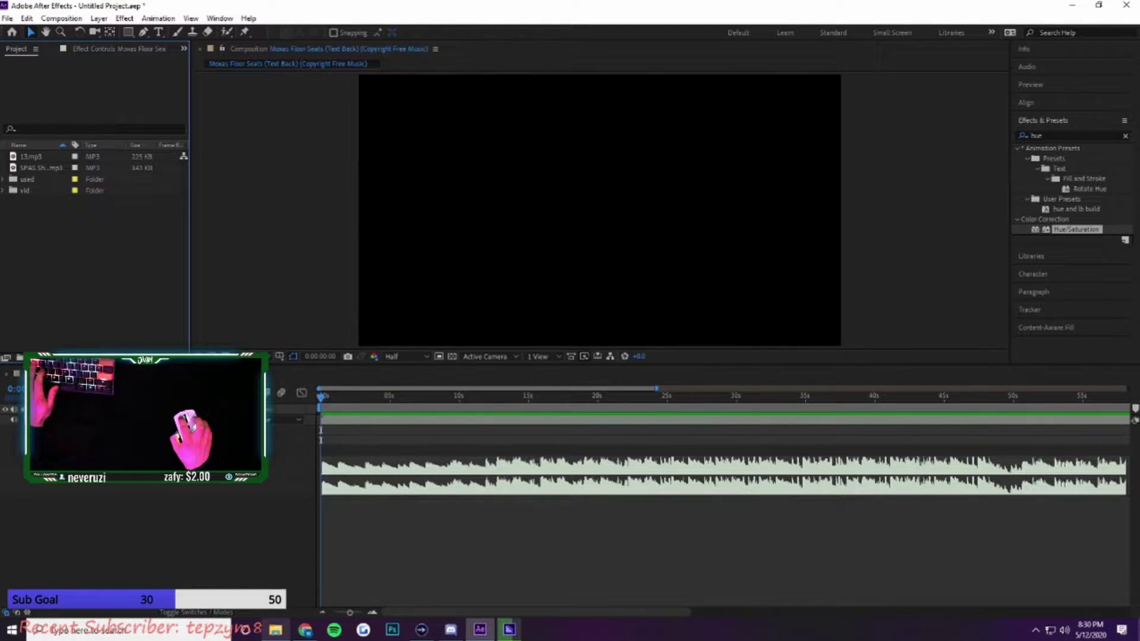
key(alt+Tab)
click(575, 327)
shift+click(710, 326)
mouse_move(585, 324)
mouse_down()
mouse_move(386, 300)
mouse_move(45, 225)
mouse_move(567, 314)
mouse_up()
click(66, 247)
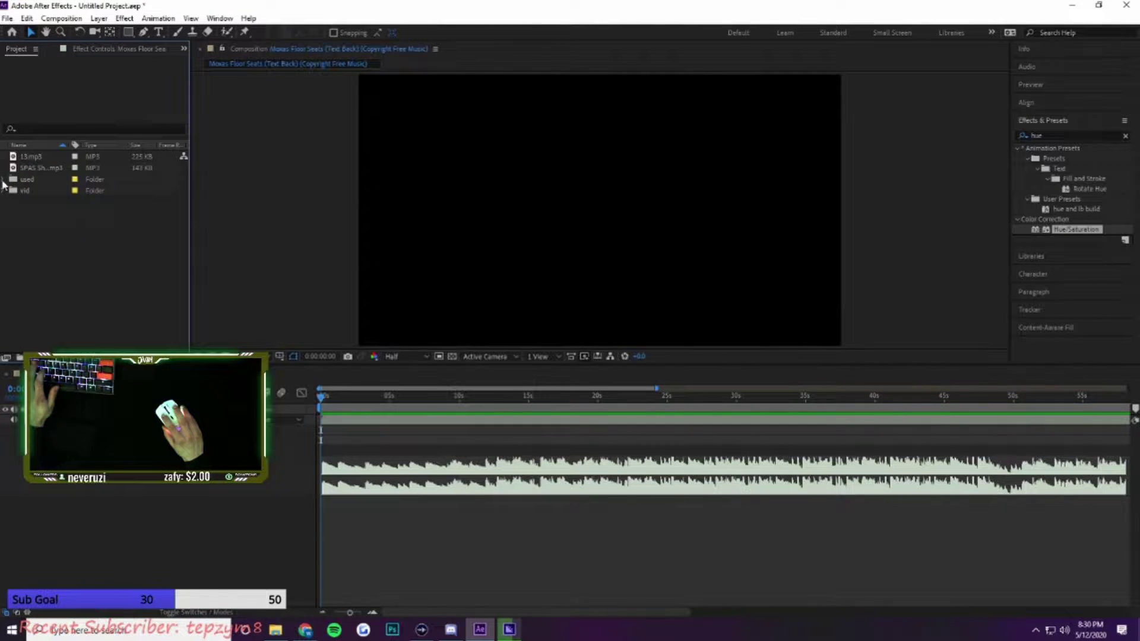
right_click(33, 207)
click(24, 207)
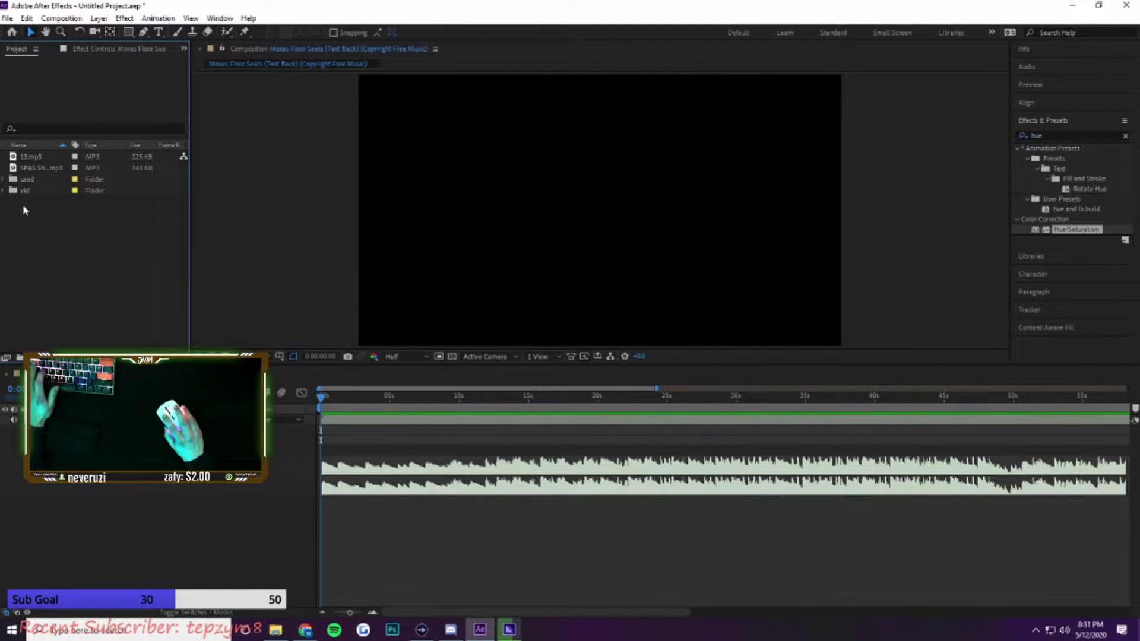
Step: Expand the used and vid project folders to show the footage and music files inside
click(22, 192)
click(4, 191)
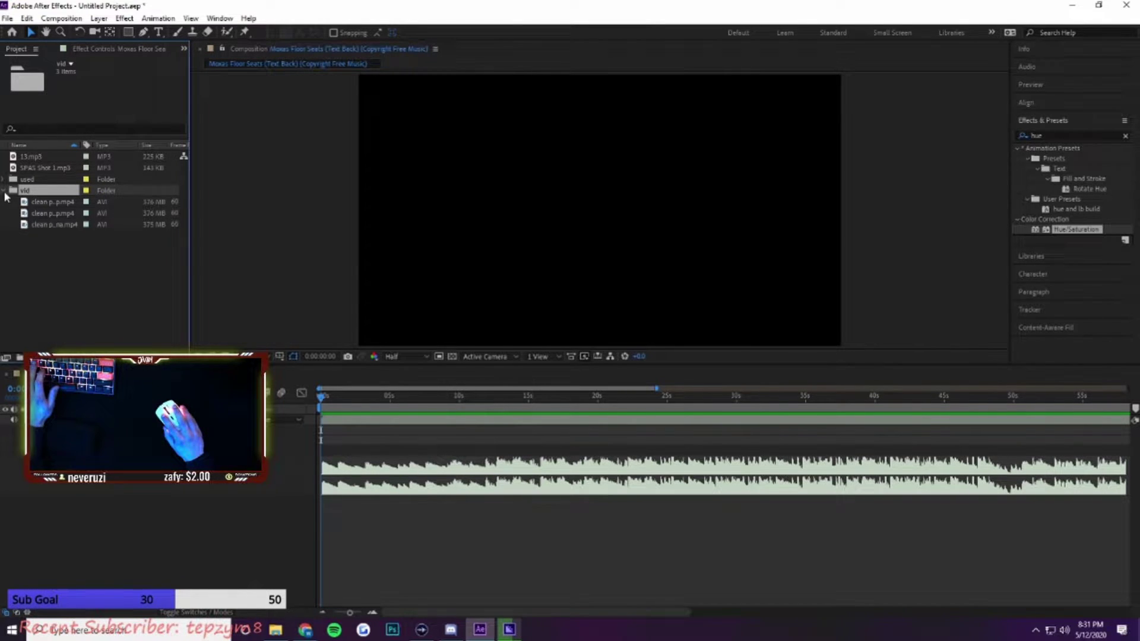
click(4, 190)
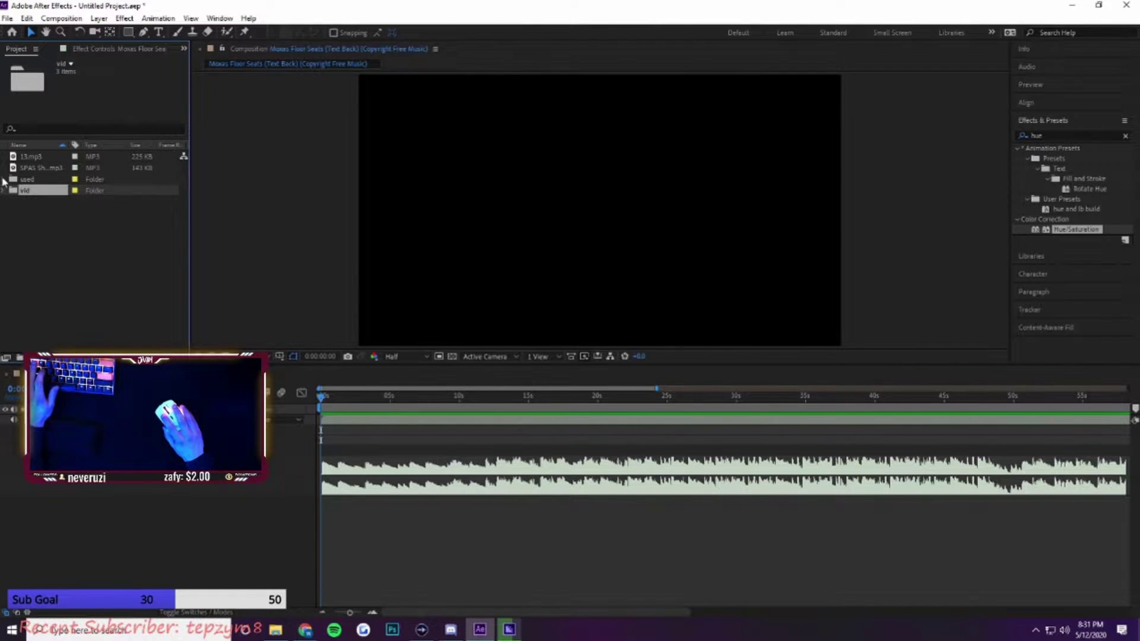
click(3, 180)
click(4, 213)
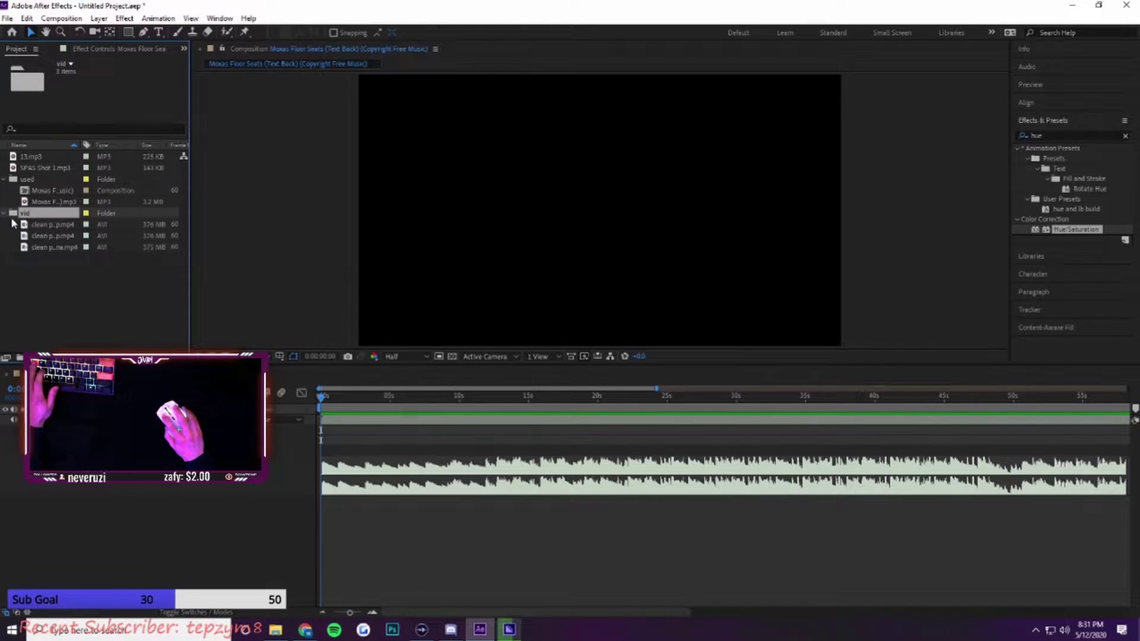
Step: Try adding clean phase pump.mp4 to the composition and filing it in the used folder, undo both actions, and collapse that folder
click(47, 226)
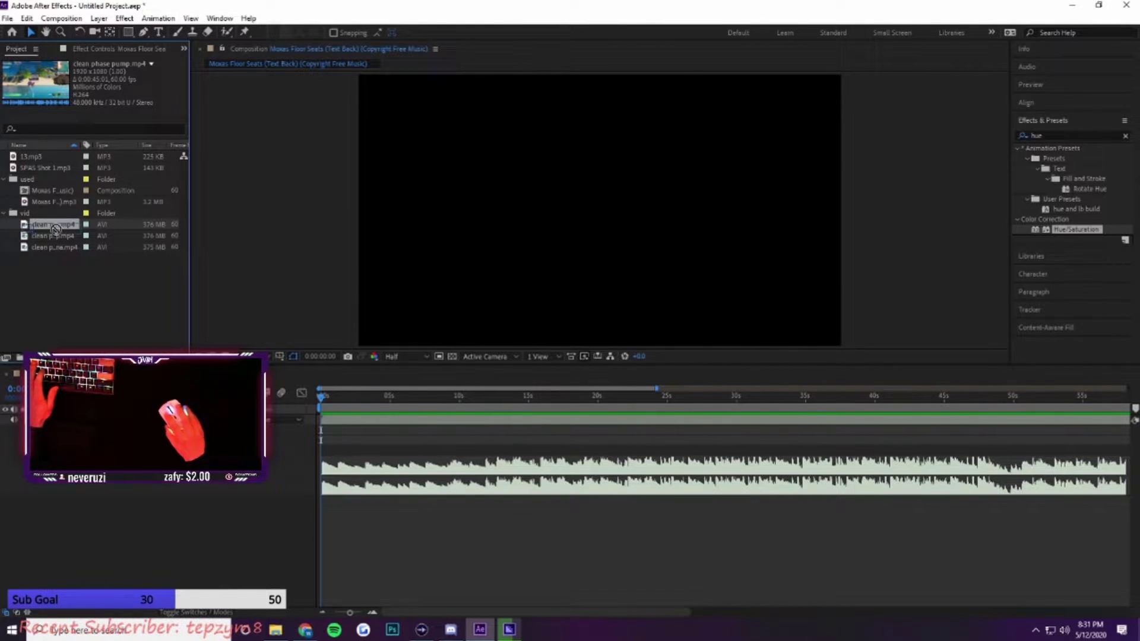
key(ctrl+slash)
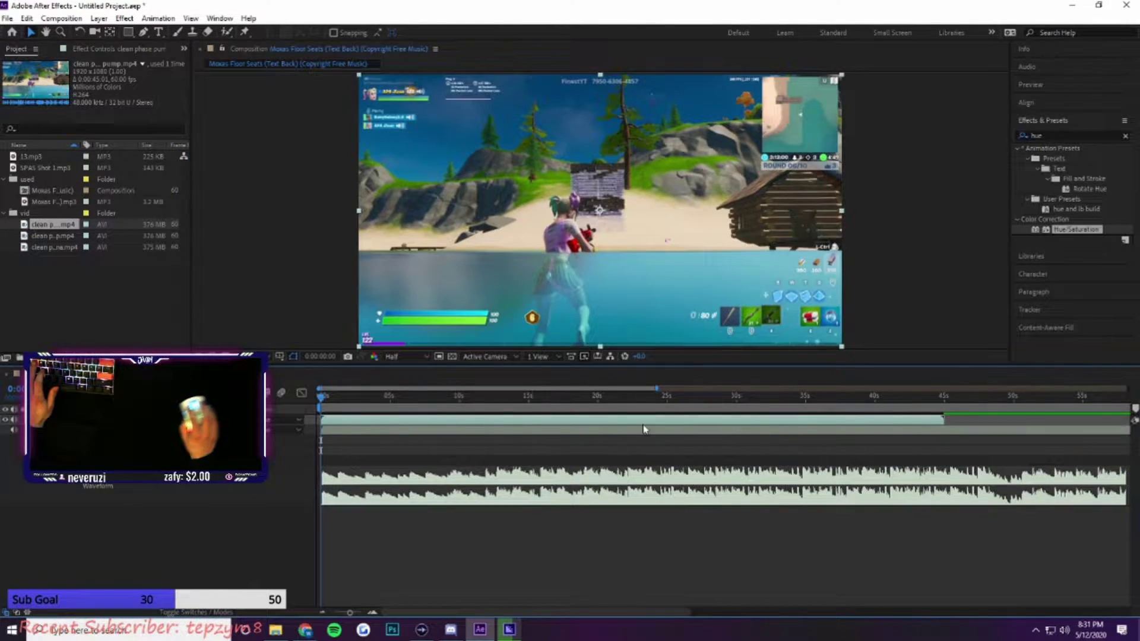
drag(47, 226, 35, 179)
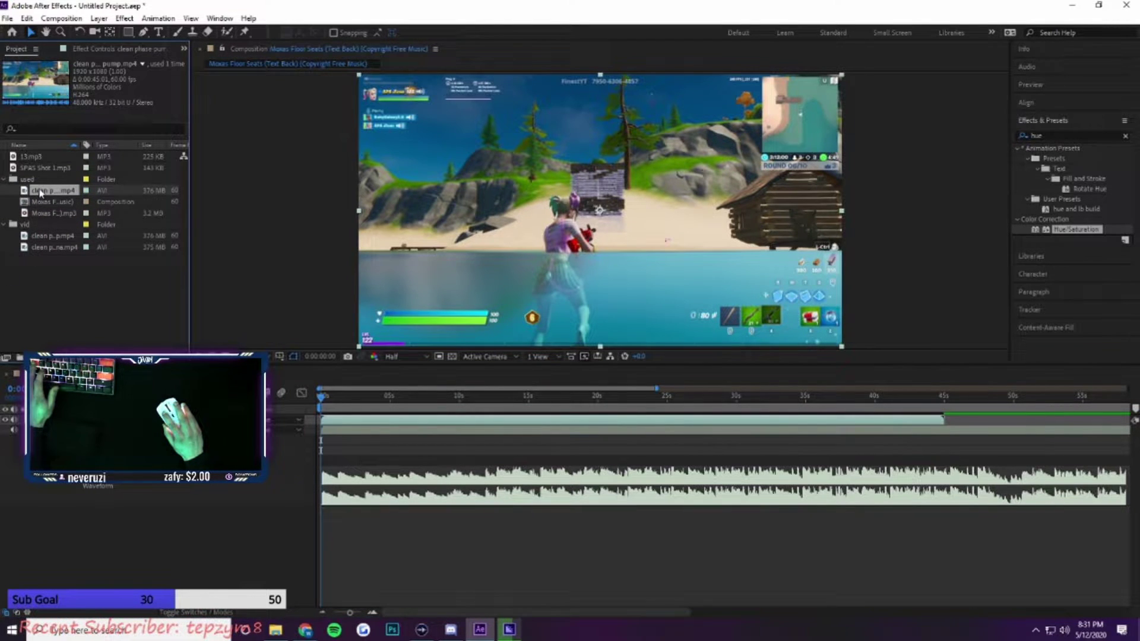
key(ctrl+z)
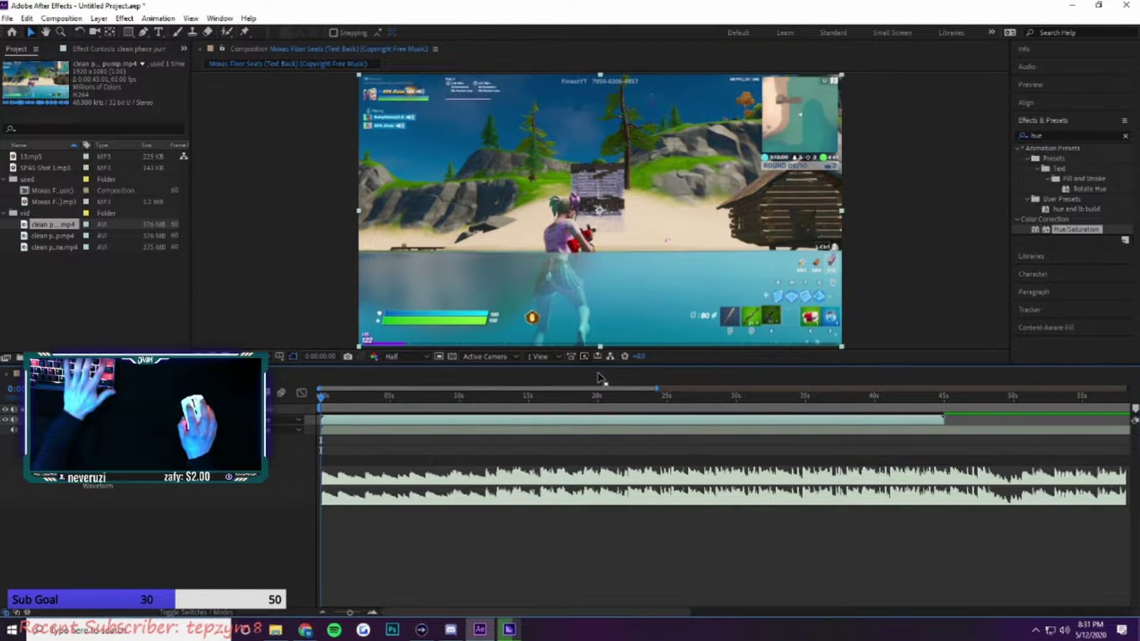
key(ctrl+z)
click(3, 180)
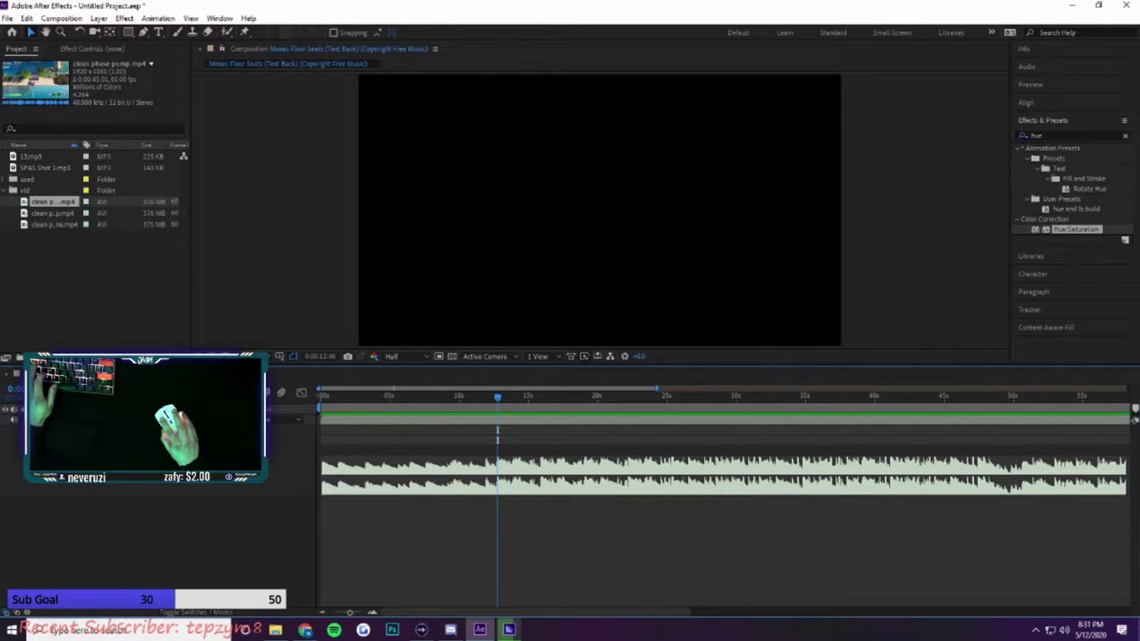
Step: Reveal the audio waveform of the music layer in the timeline
key(l)
click(89, 420)
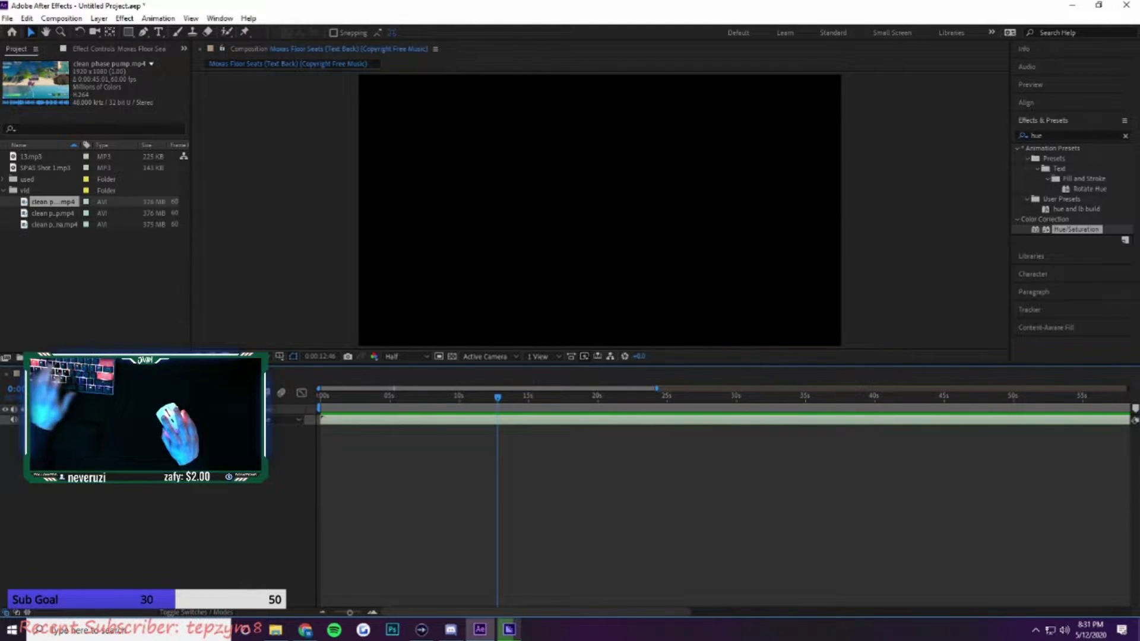
key(l)
key(l)
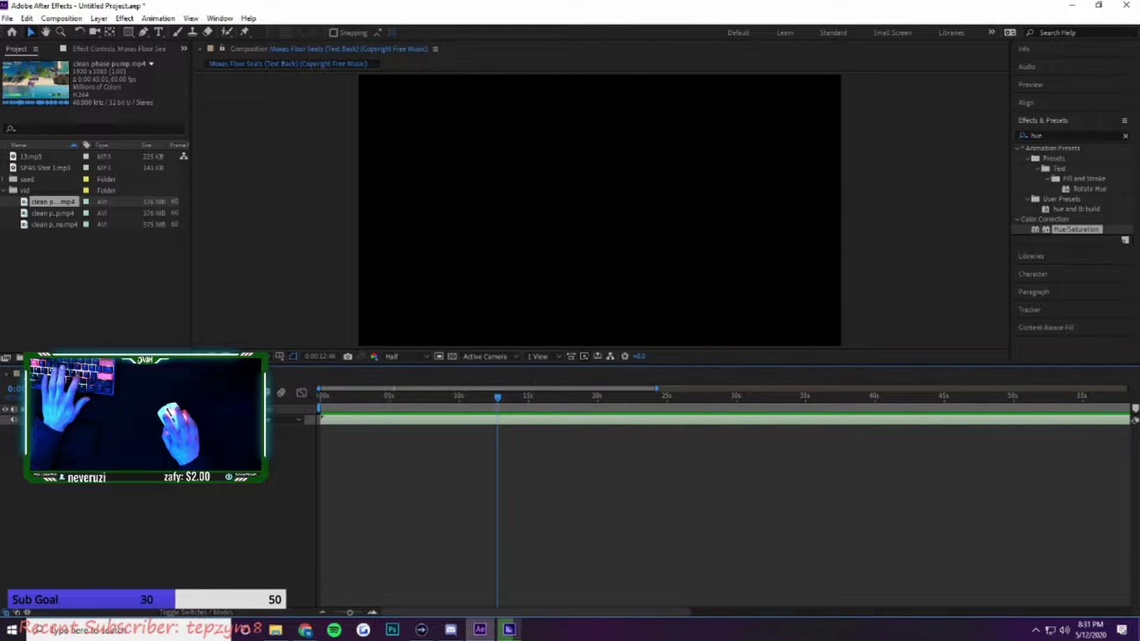
key(l)
key(l)
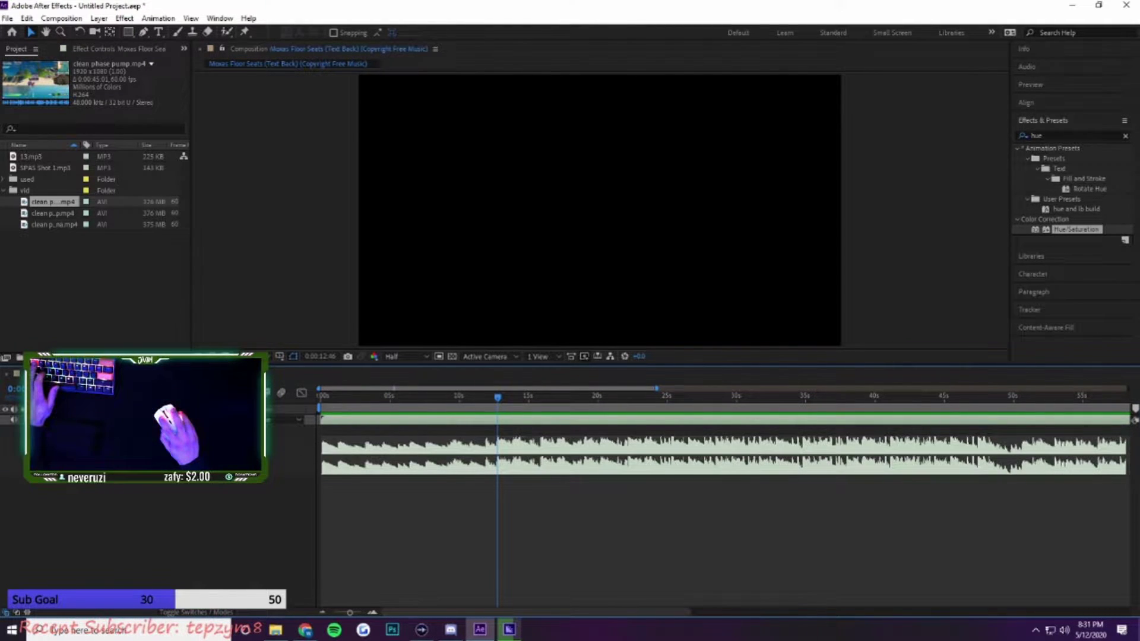
key(l)
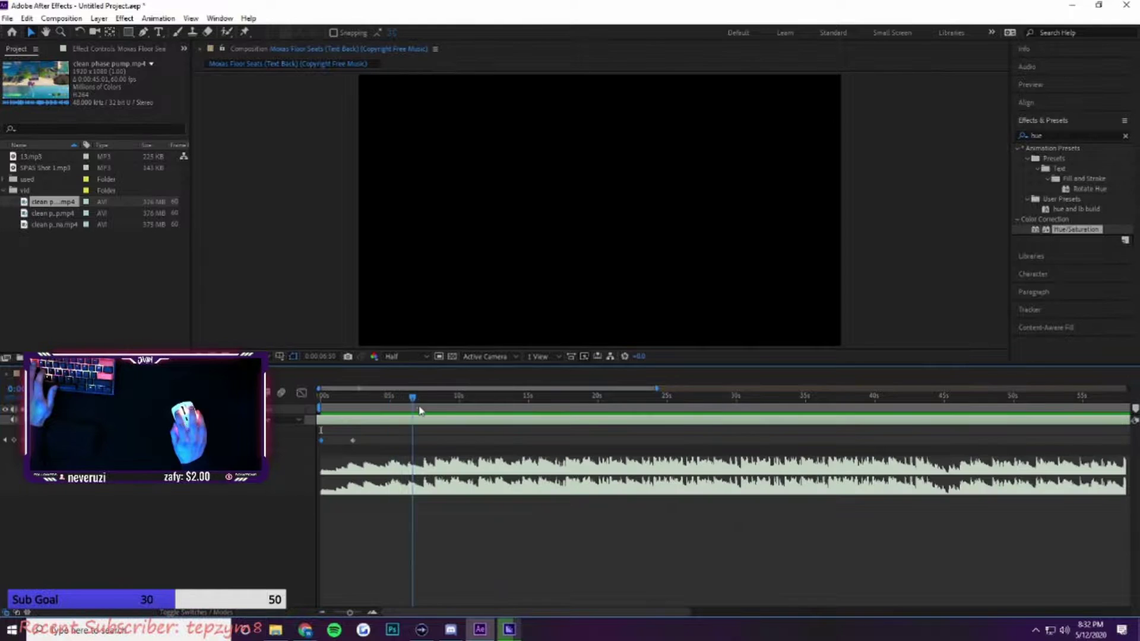
Step: Place clean phase pump.mp4 above the music layer with its shot lined up to the beat at about 8 seconds
drag(413, 399, 435, 409)
drag(48, 205, 438, 402)
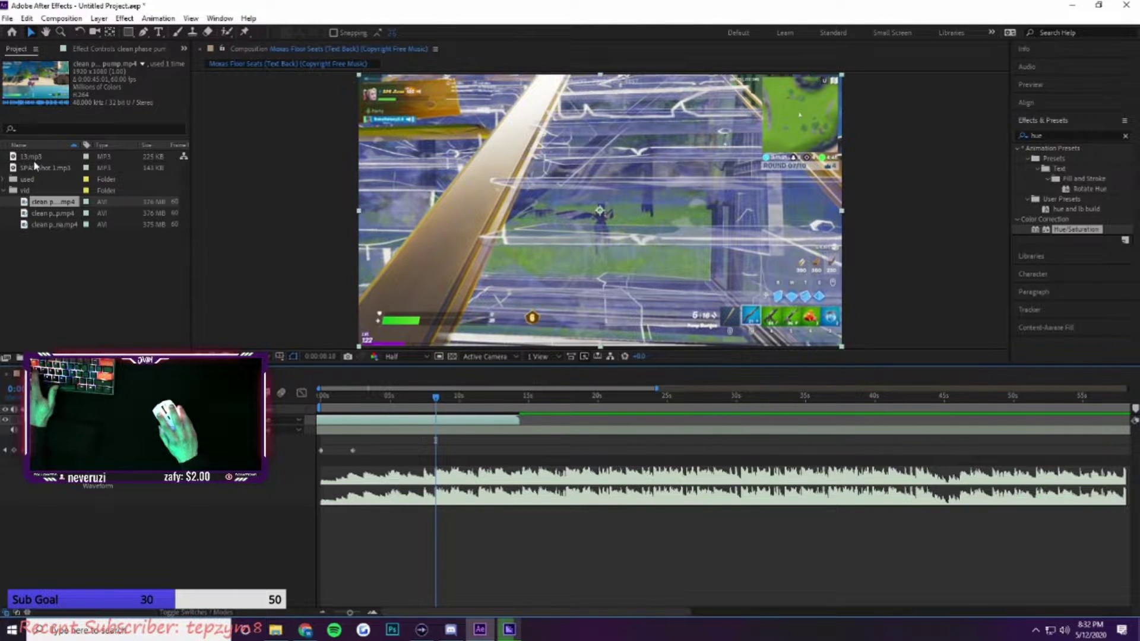
Step: Add SPAS Shot 1.mp3 below the music layer, starting at the shot at about 8 seconds, and show its waveform
drag(36, 166, 453, 512)
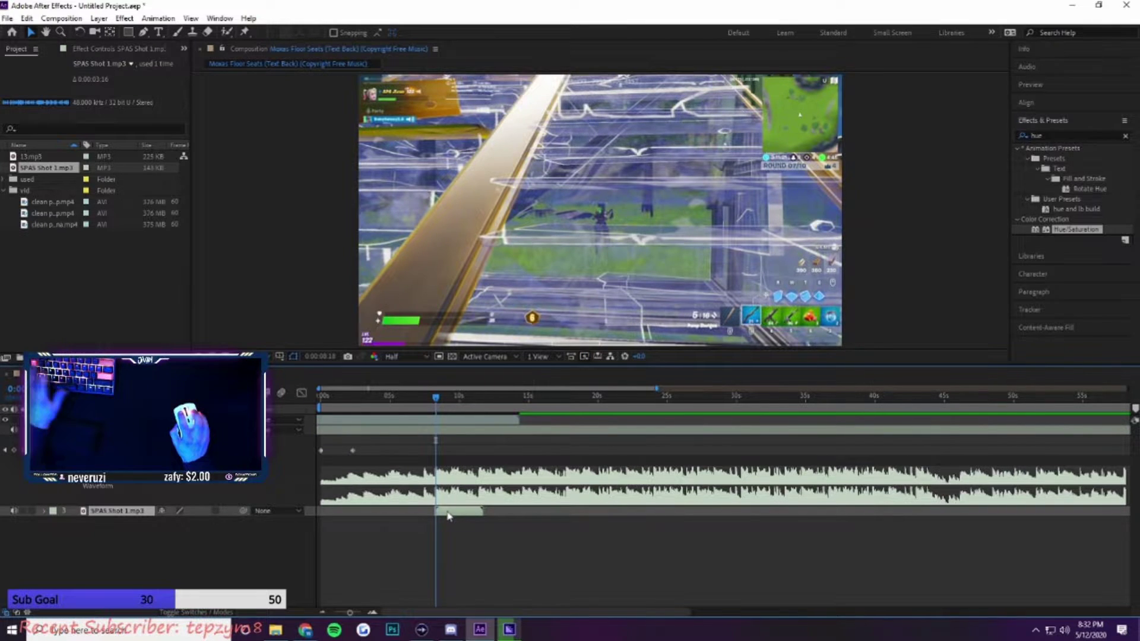
key(l)
key(l)
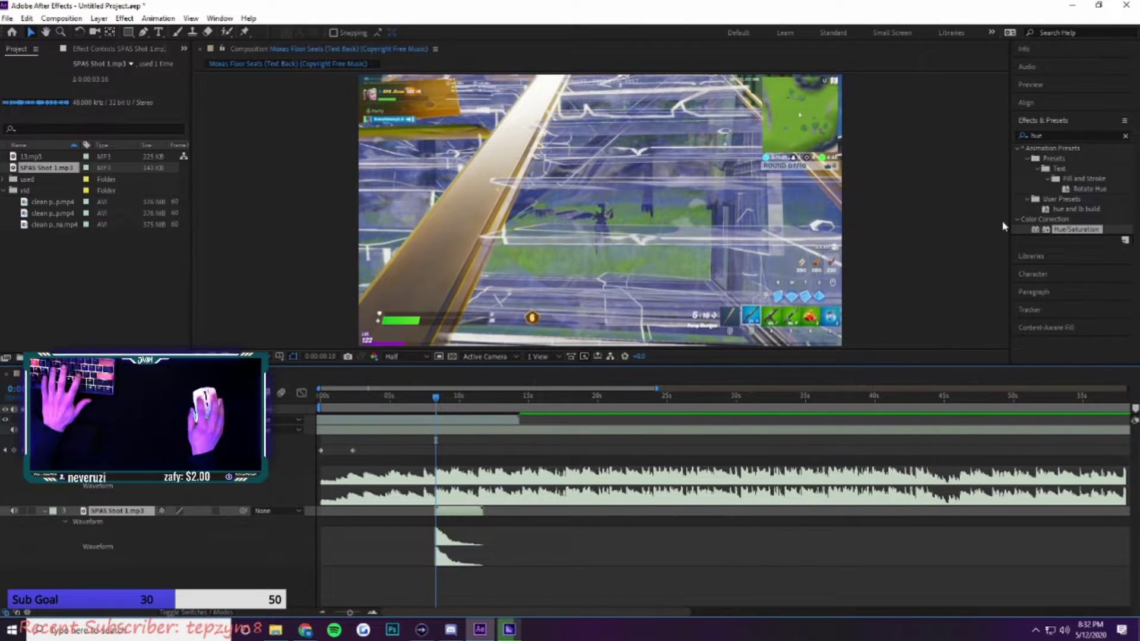
key(l)
key(l)
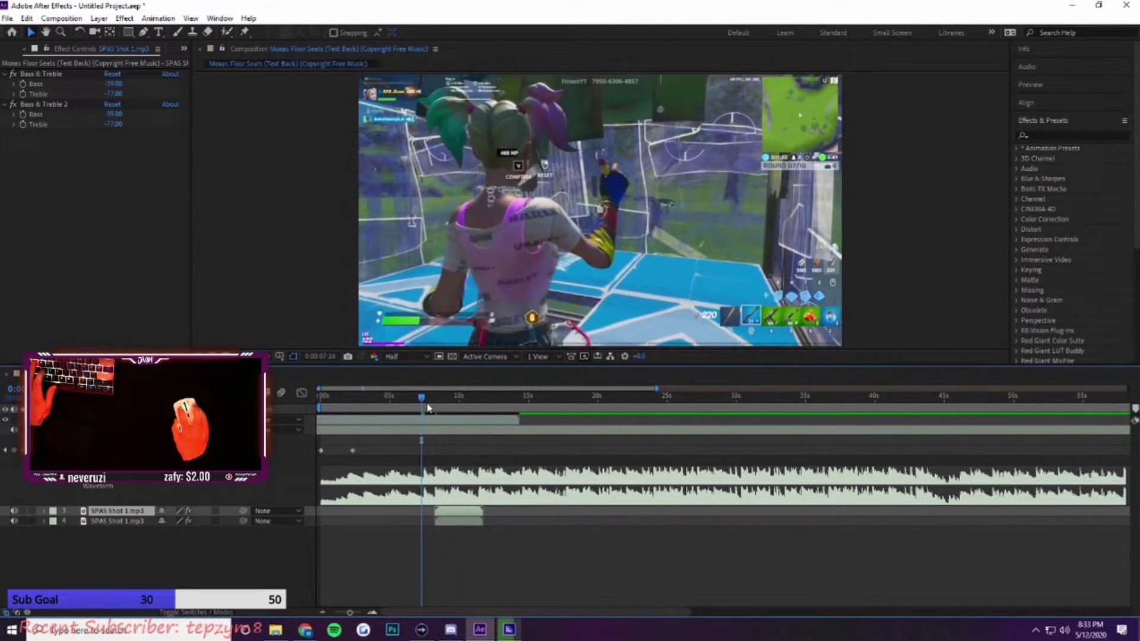
Step: Preview the gameplay shot with its sound from about 7 seconds and trim the gameplay clip's end at 0:00:09:51
key(space)
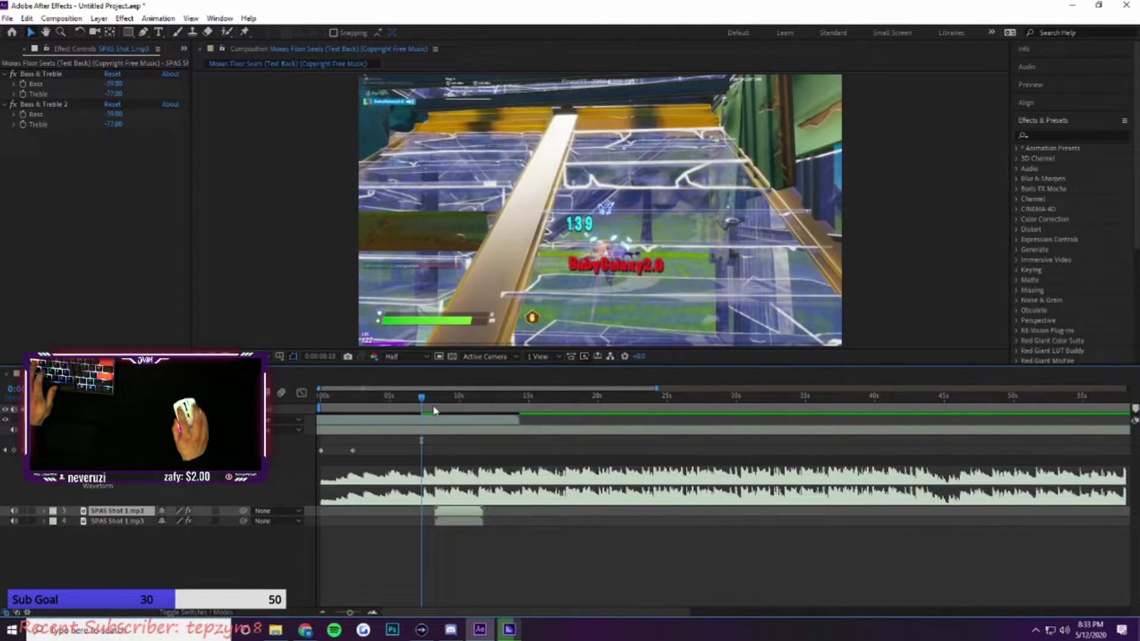
click(423, 409)
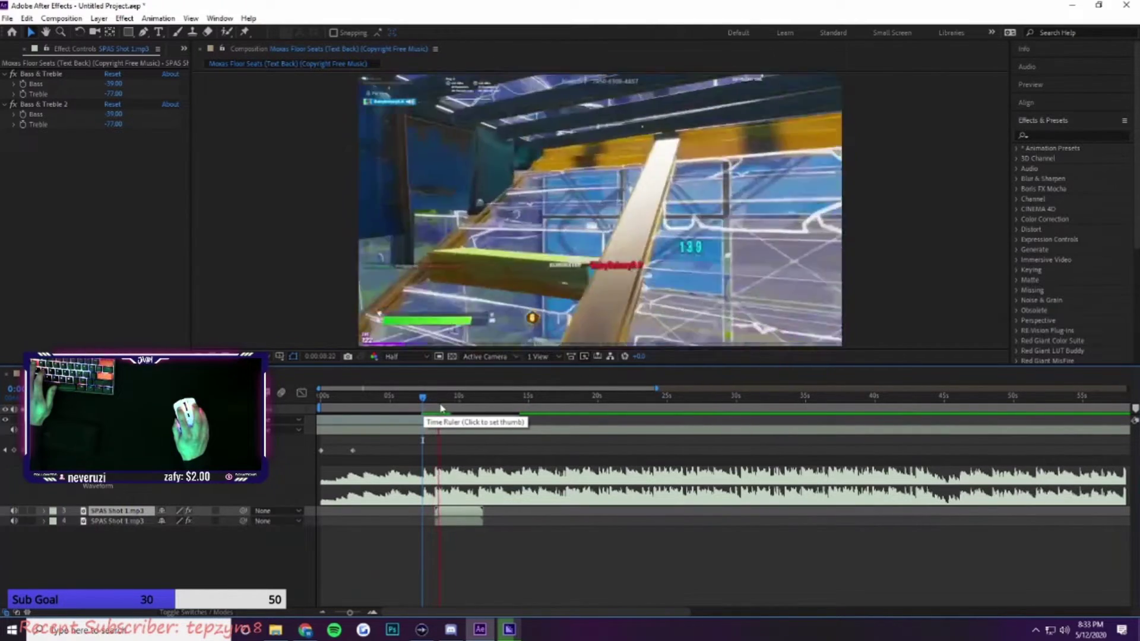
click(454, 412)
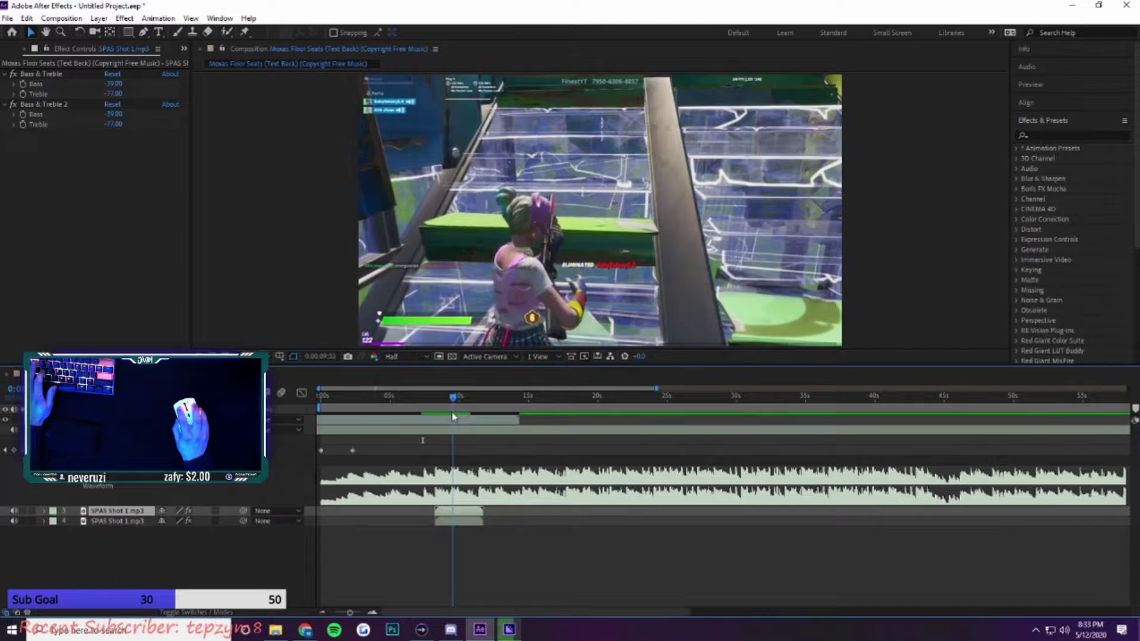
click(450, 415)
drag(450, 414, 447, 414)
key(space)
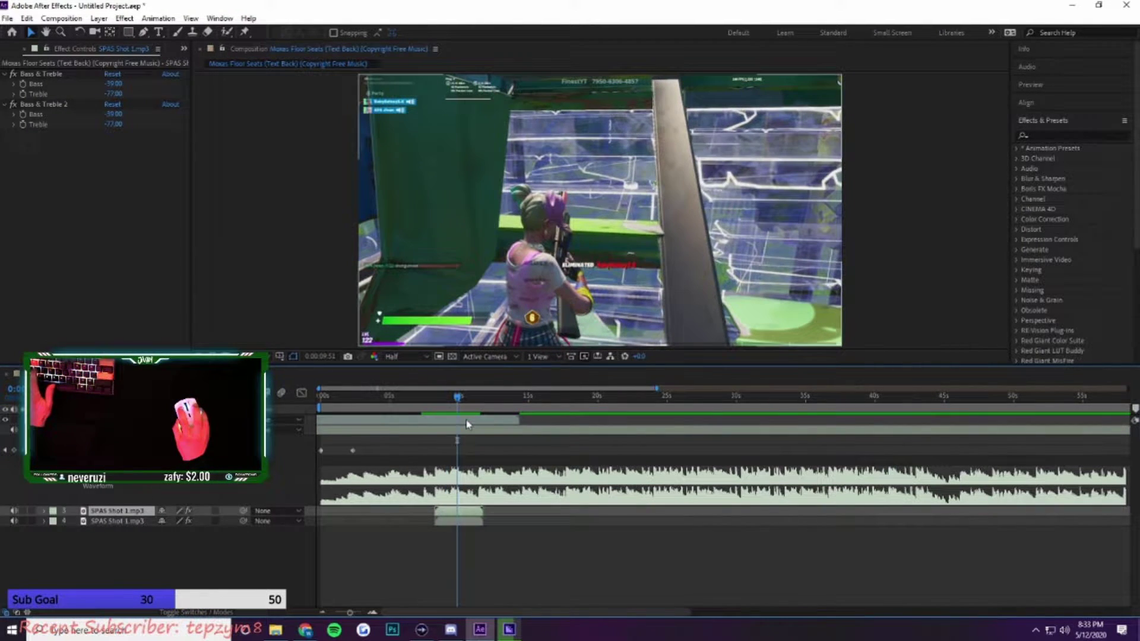
click(469, 423)
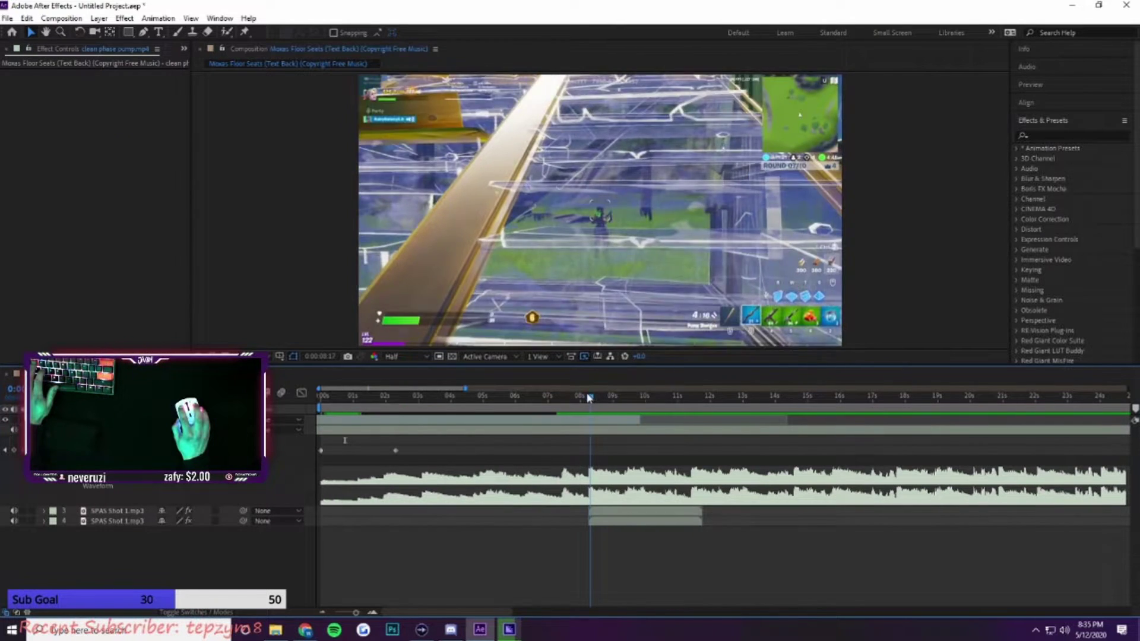
Step: Set the time to 0:00:07:27 and enable time remapping on the clean phase pump.mp4 layer
drag(583, 397, 565, 403)
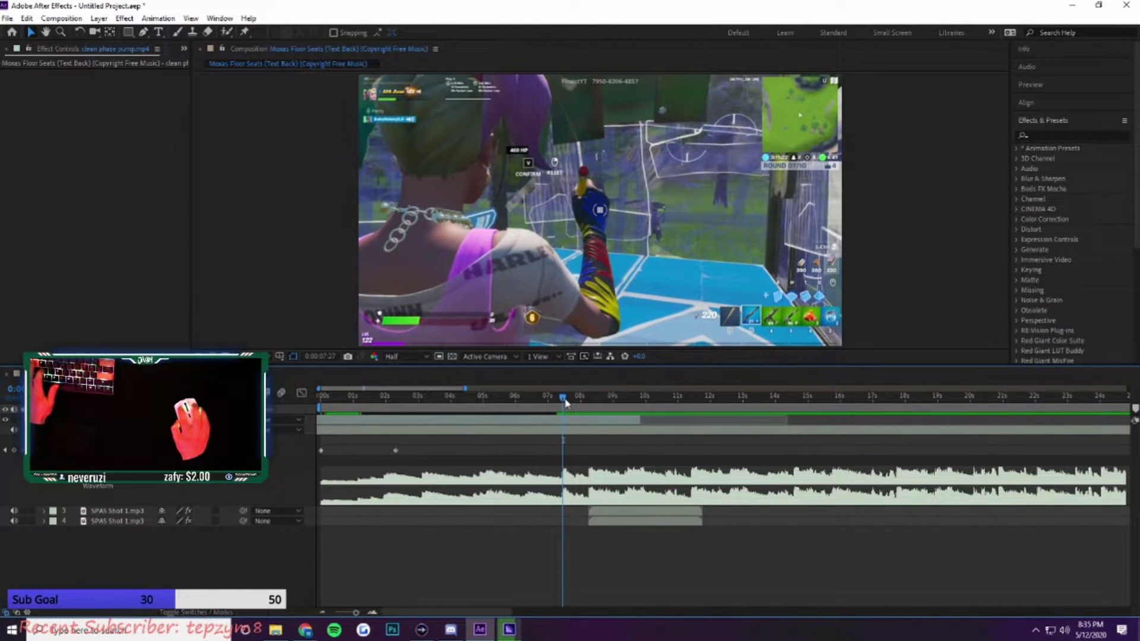
right_click(574, 421)
click(573, 422)
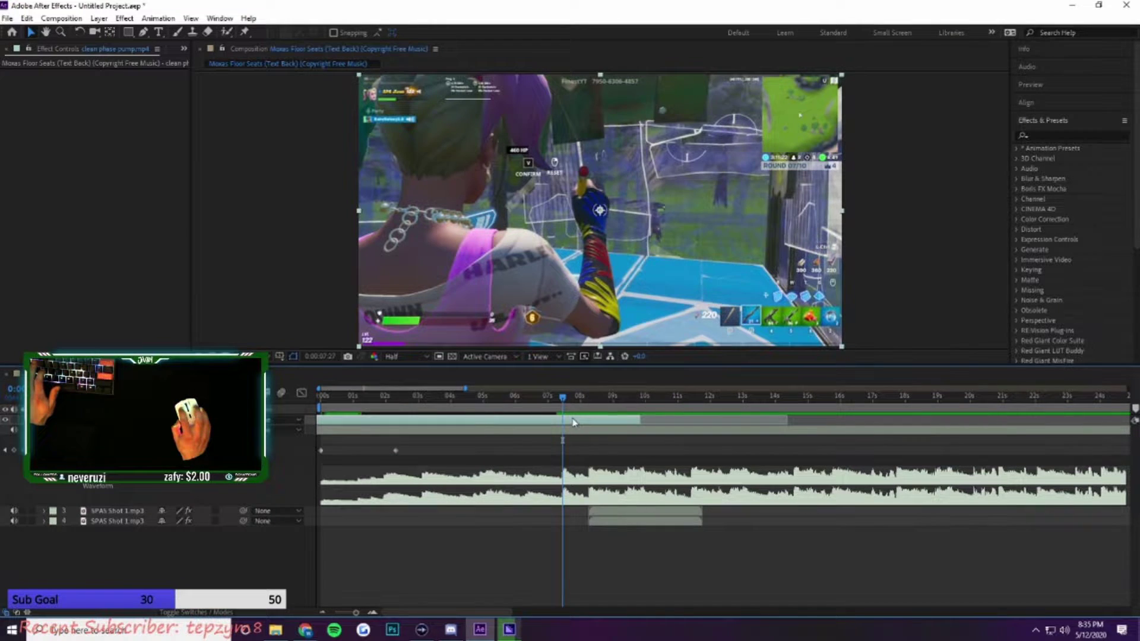
right_click(574, 421)
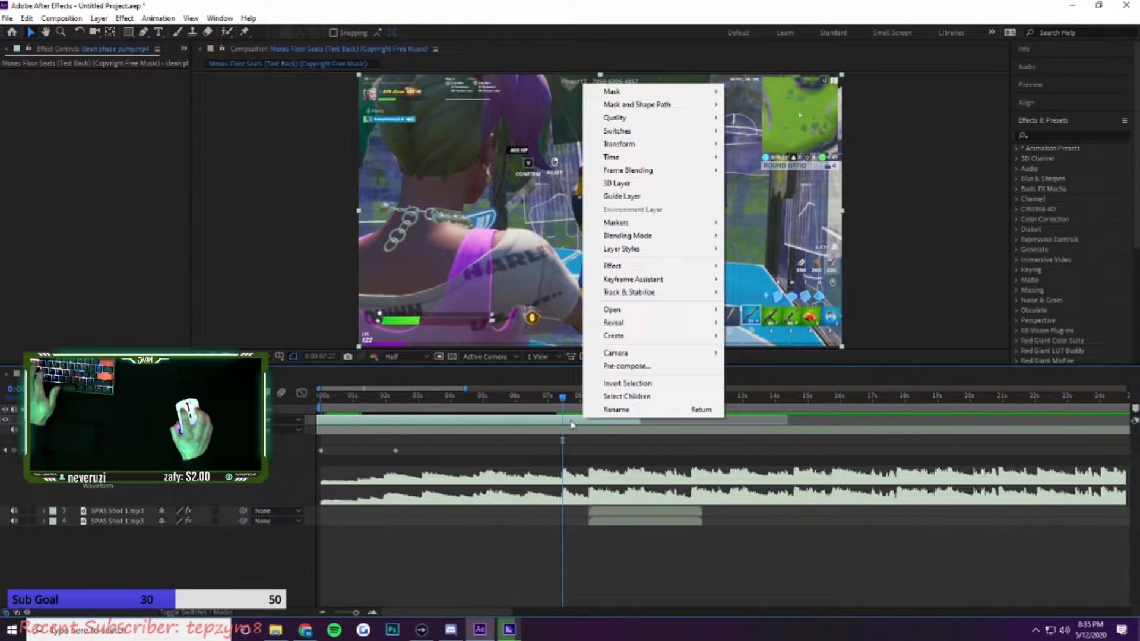
mouse_move(644, 158)
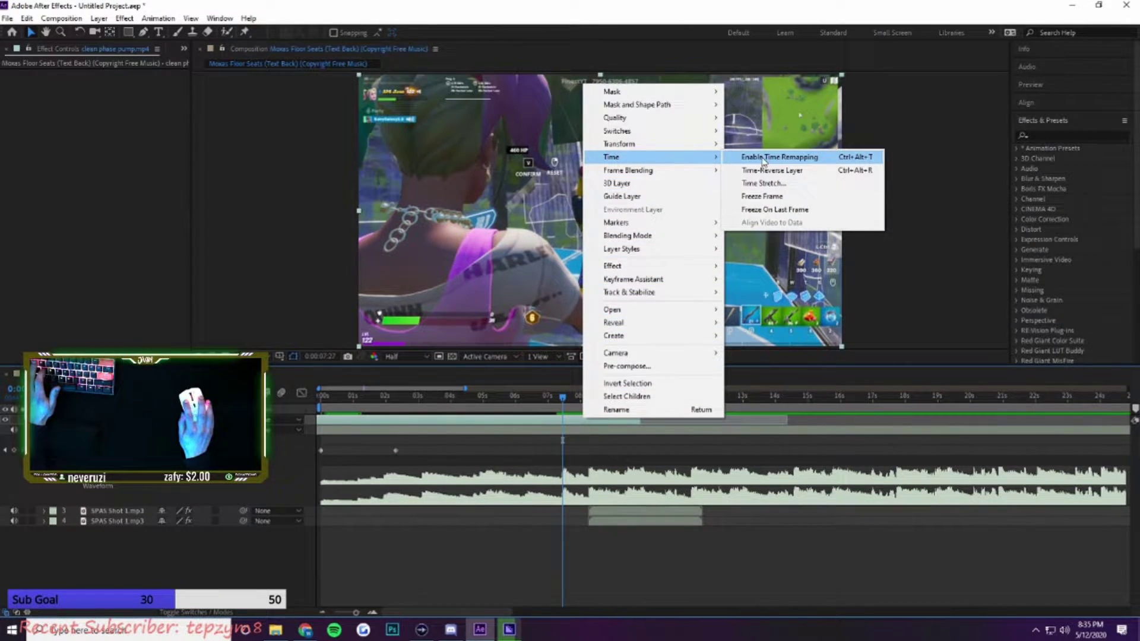
click(785, 157)
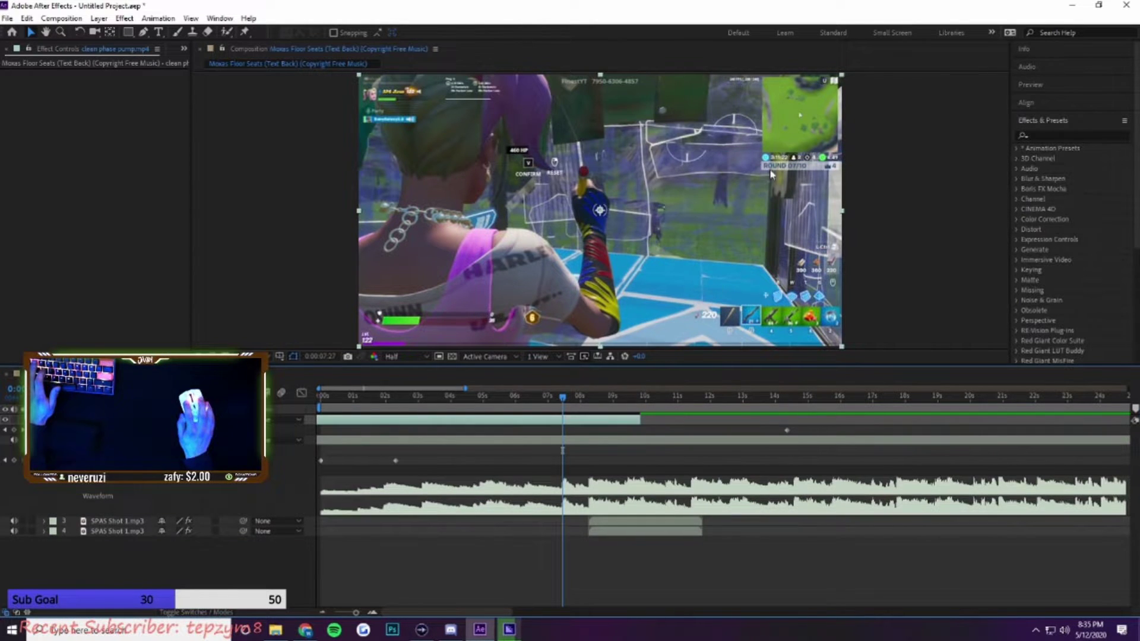
Step: Add time remap keyframes to the gameplay clip at 0:00:07:43, 0:00:08:14 and 0:00:08:30
drag(564, 402, 572, 406)
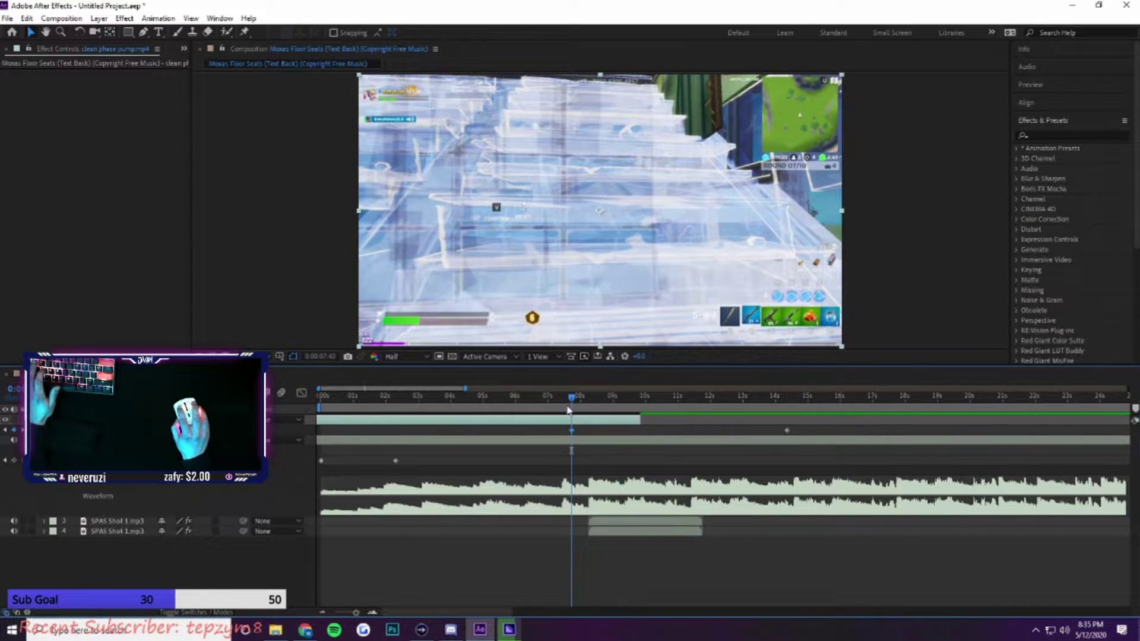
drag(574, 400, 590, 402)
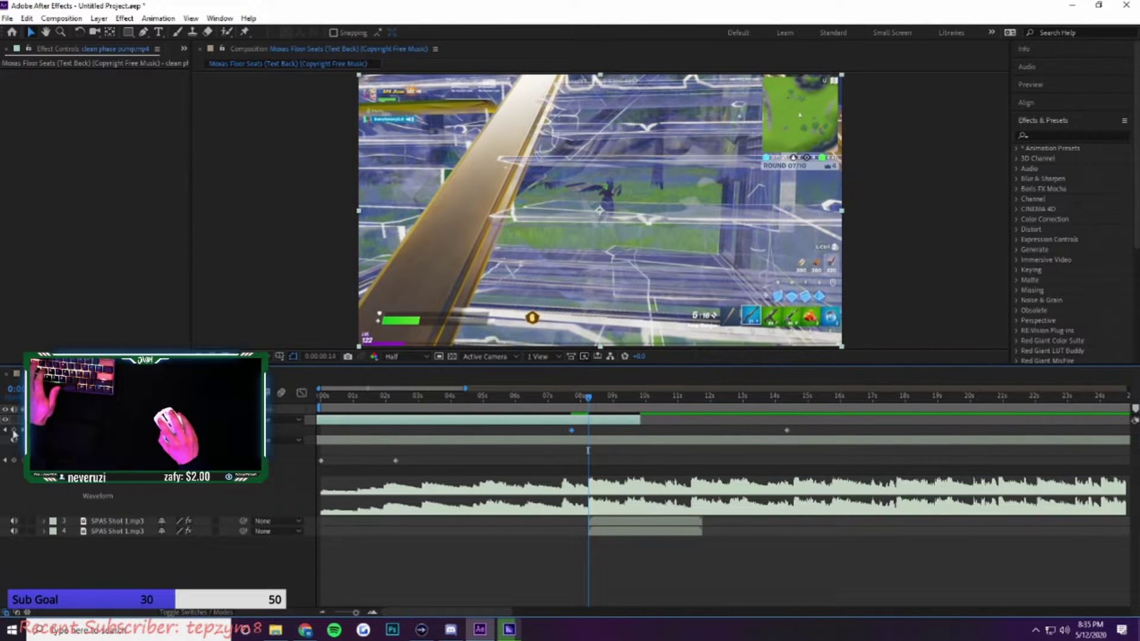
drag(587, 397, 597, 402)
key(Page_Up)
key(Page_Up)
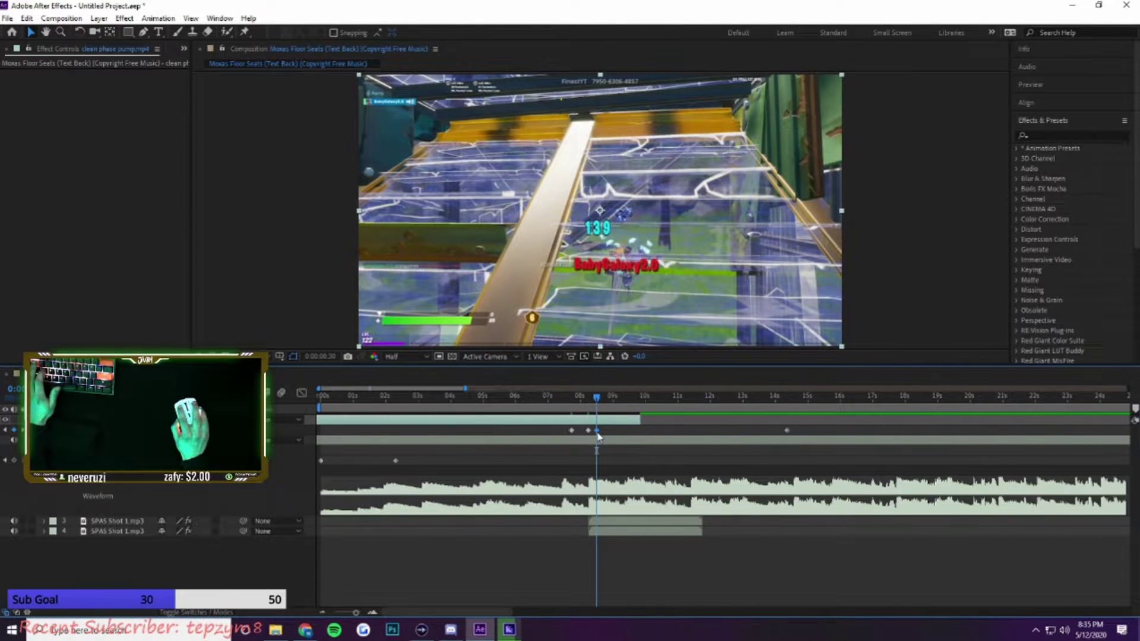
Step: Move the first time remap keyframe to about 7.5 seconds, the third to just after the second, and the last to about 17.7 seconds
drag(596, 431, 587, 400)
key(ctrl+z)
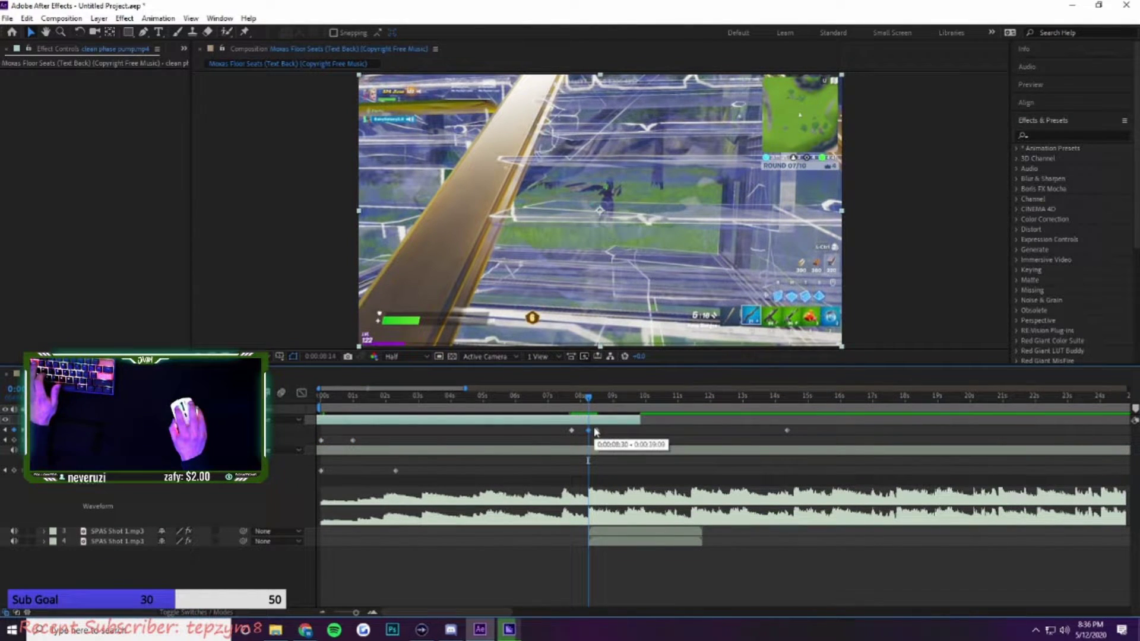
click(597, 432)
click(598, 432)
drag(574, 413, 597, 402)
drag(795, 434, 894, 433)
Step: Preview the time-remapped gameplay from about 7.3 seconds and go to the clip's end
click(593, 403)
drag(593, 403, 558, 404)
key(space)
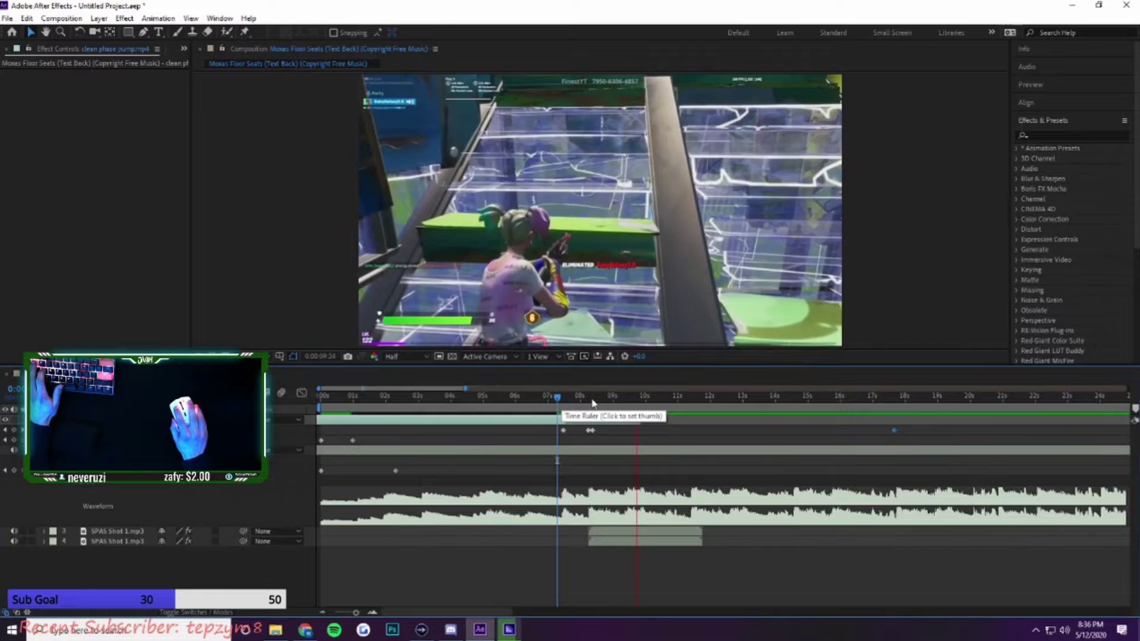
drag(557, 402, 642, 406)
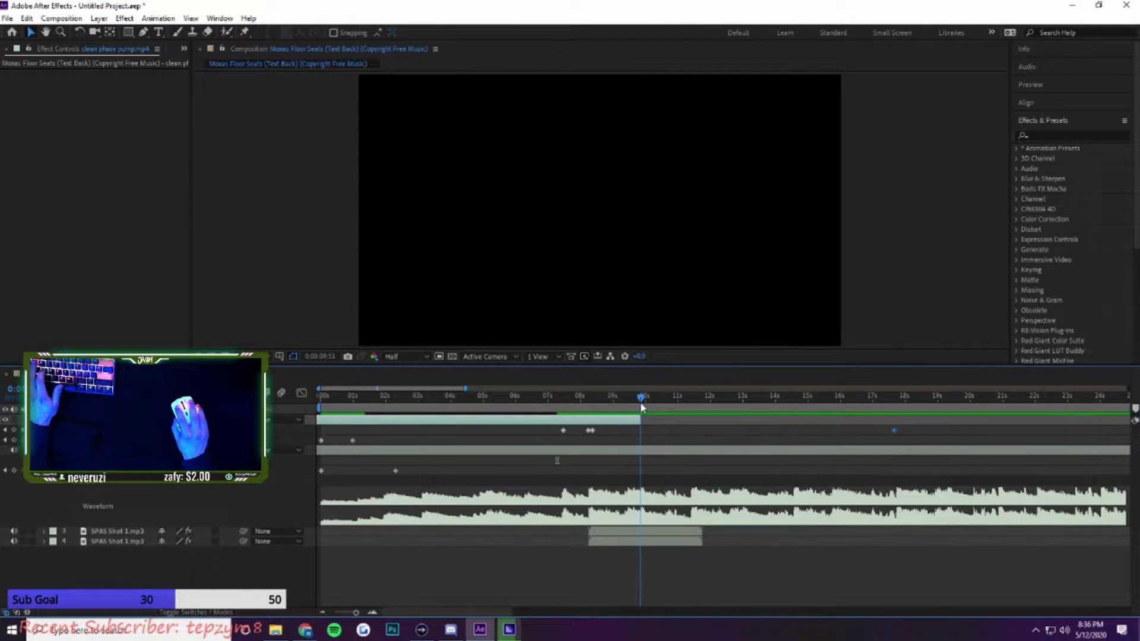
Step: Try the second gameplay clip from the vid folder in the composition, sliding it earlier to find a suitable moment at 0:00:09:51
drag(458, 389, 495, 389)
click(184, 49)
click(202, 62)
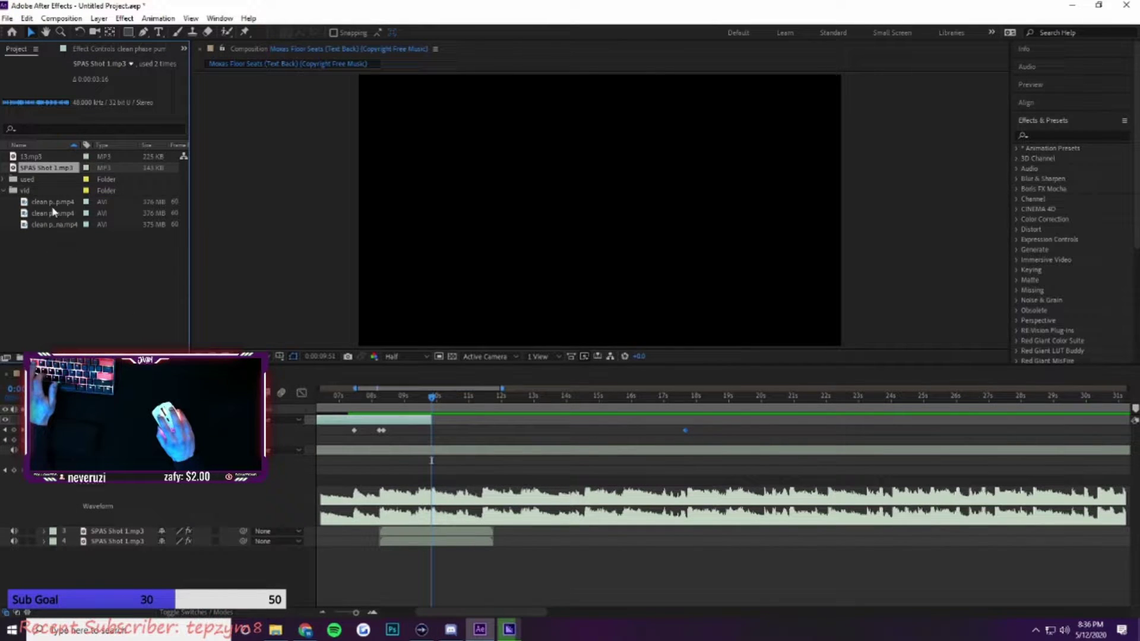
drag(53, 215, 599, 238)
drag(796, 461, 441, 455)
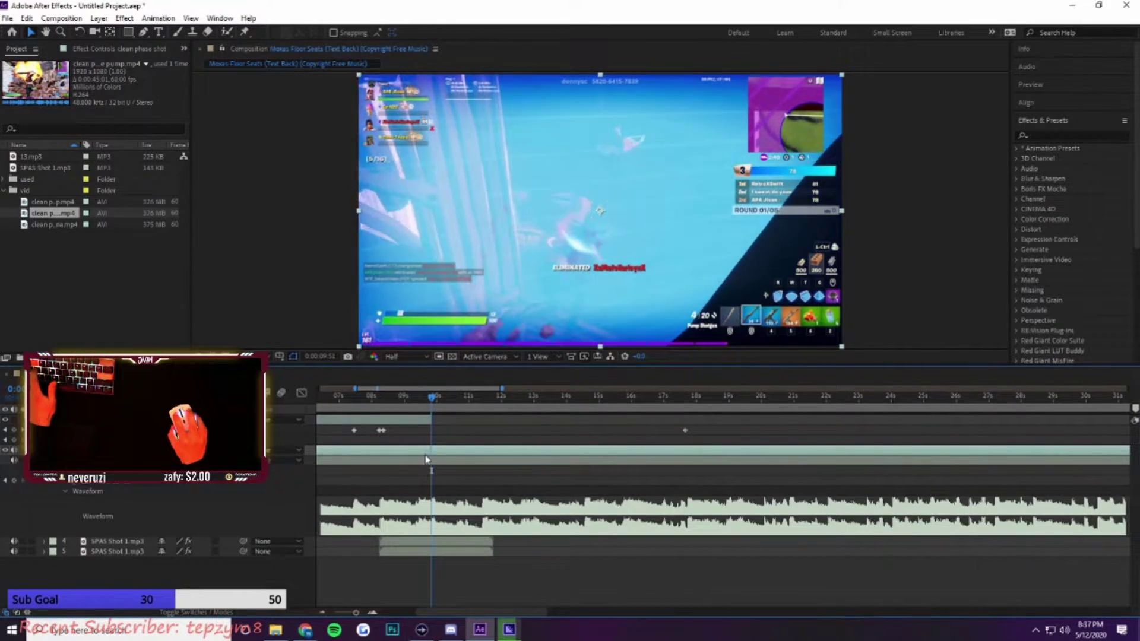
drag(410, 459, 378, 458)
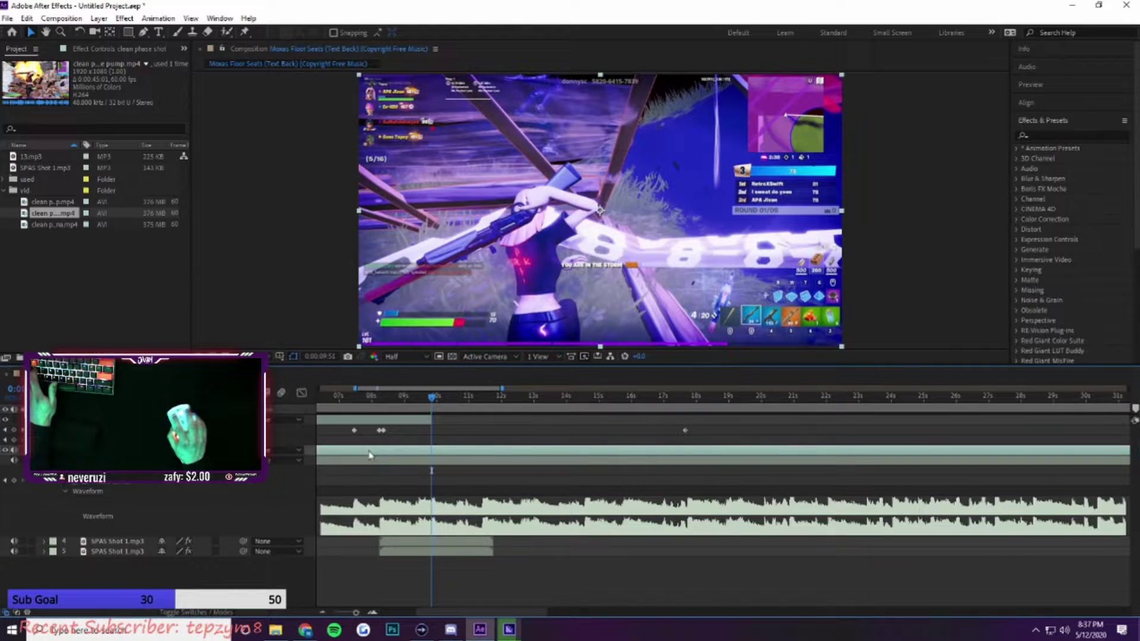
Step: Use the clean pump arena.mp4 clip instead and slide its layer earlier until it ends at about 20.1 seconds
drag(891, 458, 818, 458)
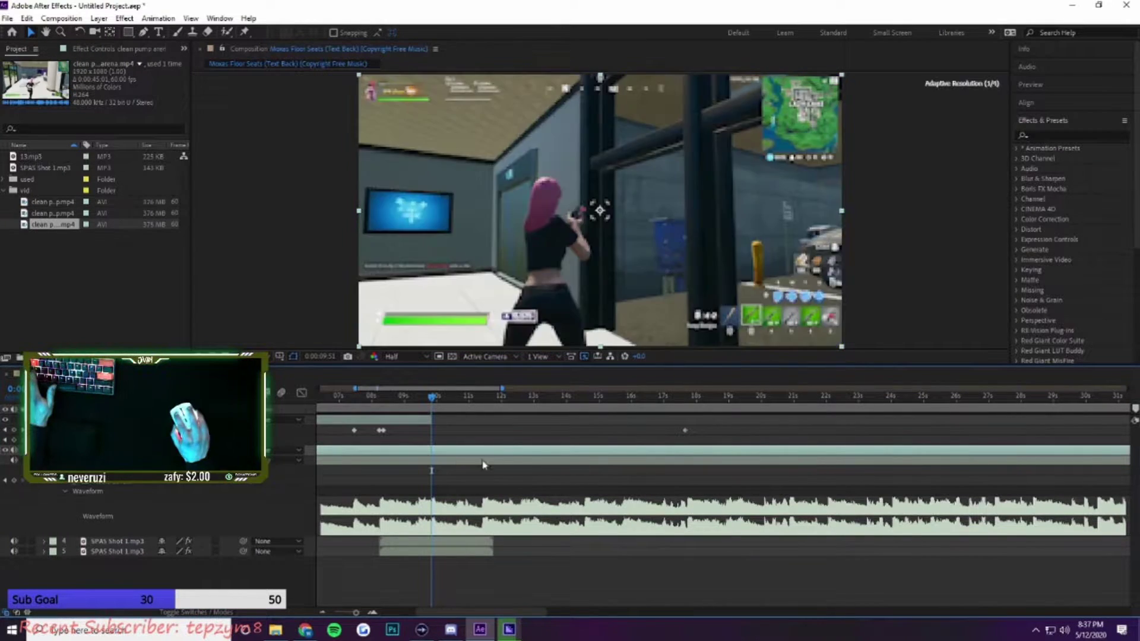
drag(484, 464, 400, 457)
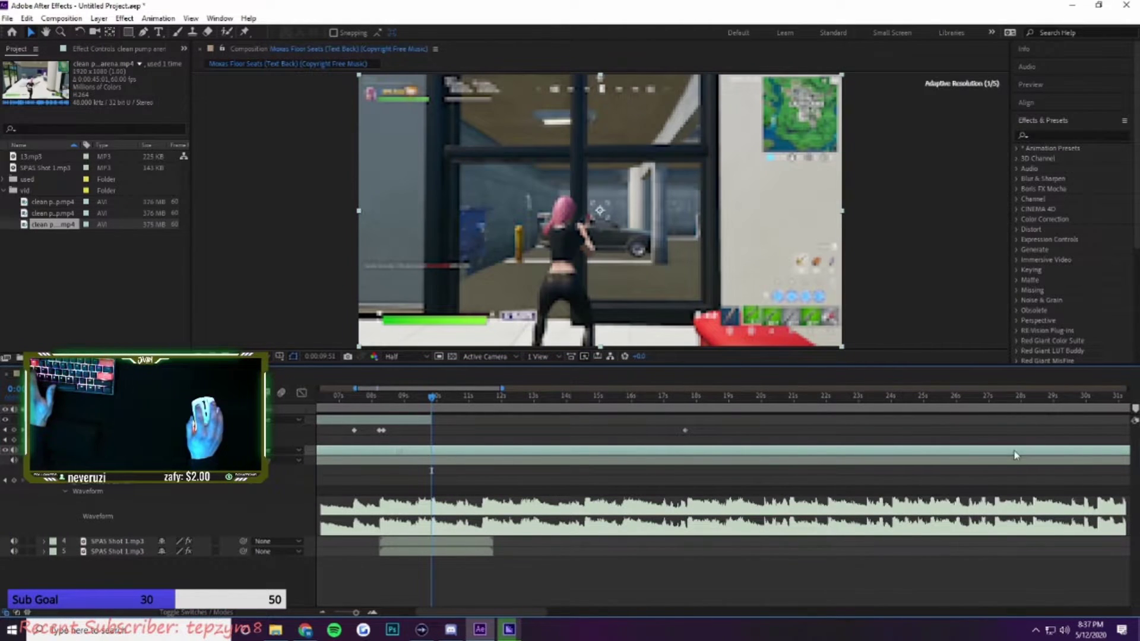
drag(946, 462, 696, 464)
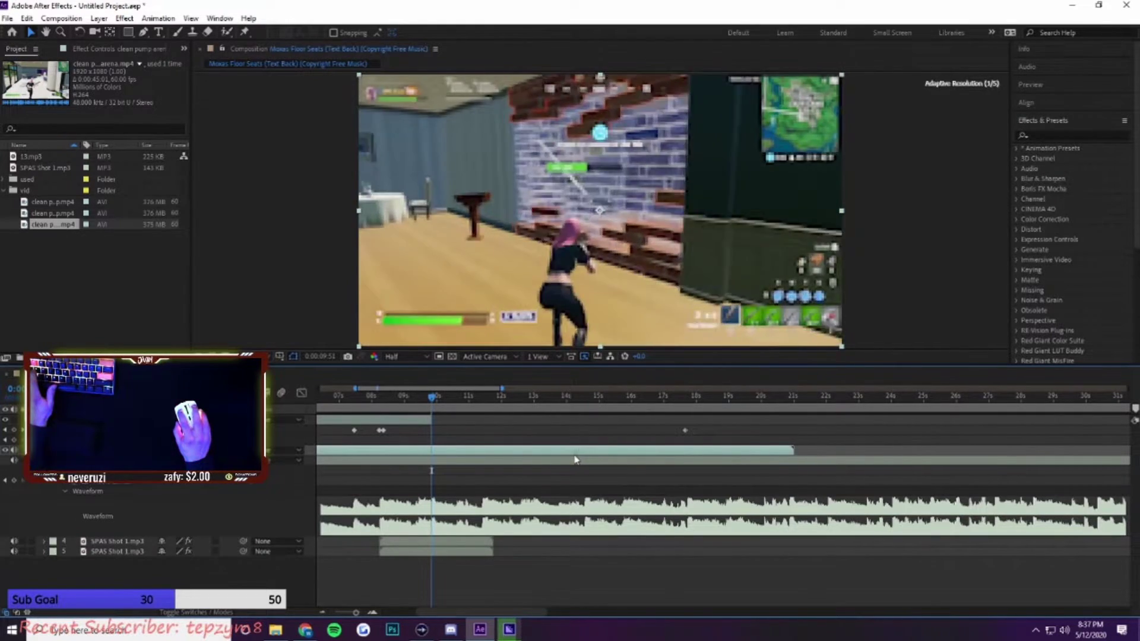
drag(574, 459, 525, 456)
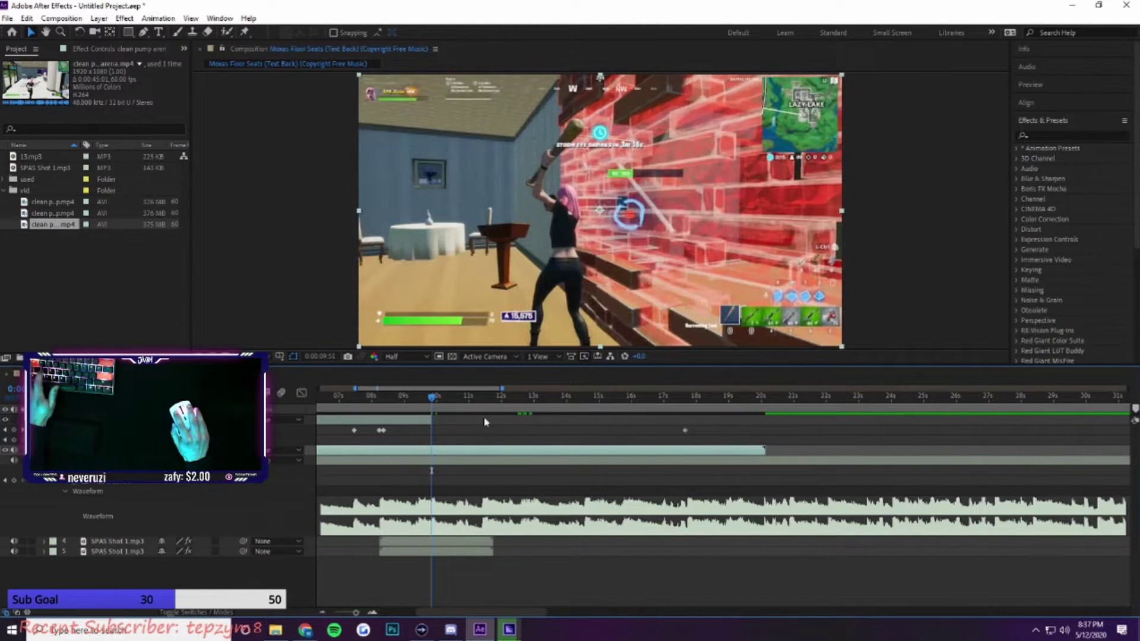
Step: Preview the arena clip from about 10.9 seconds and shift its layer later so the shotgun shot meets the beat at 0:00:11:30
click(465, 412)
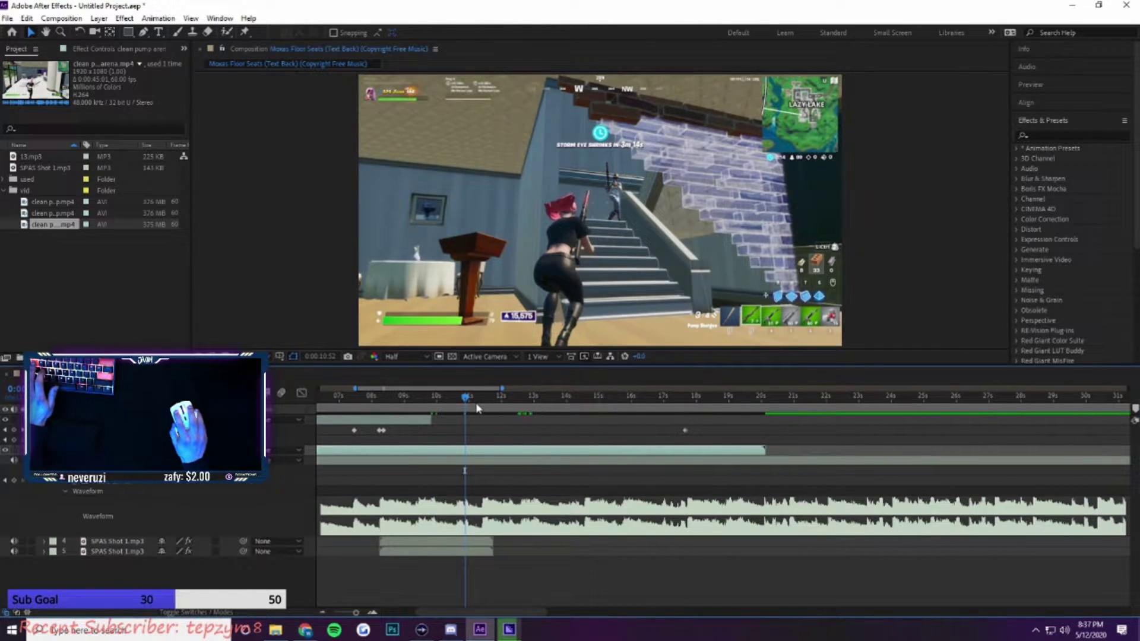
key(space)
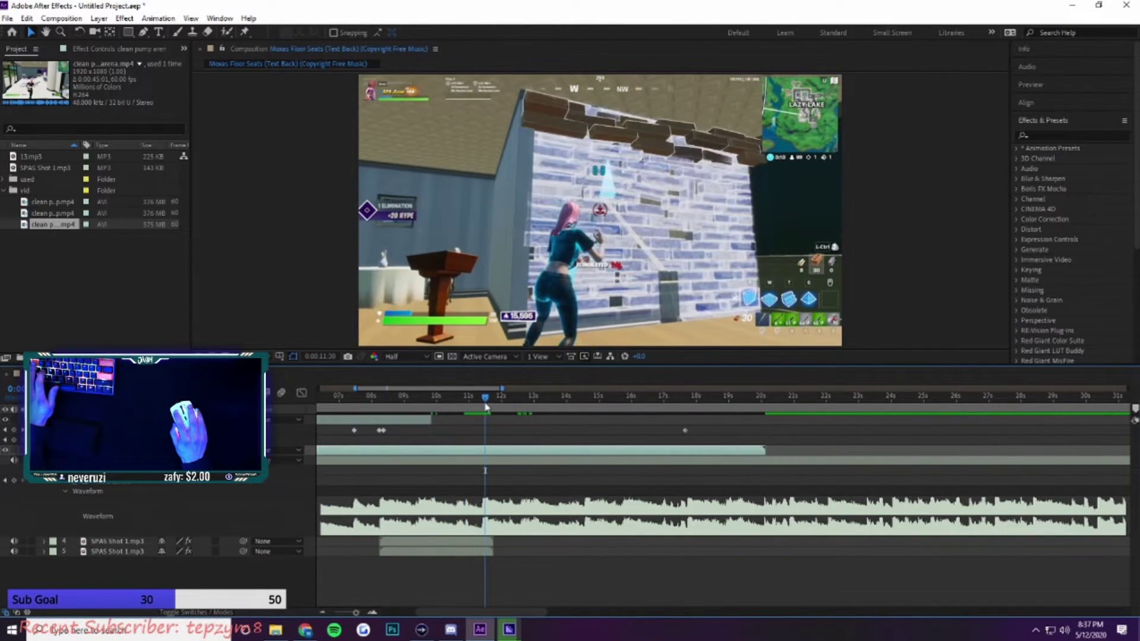
key(space)
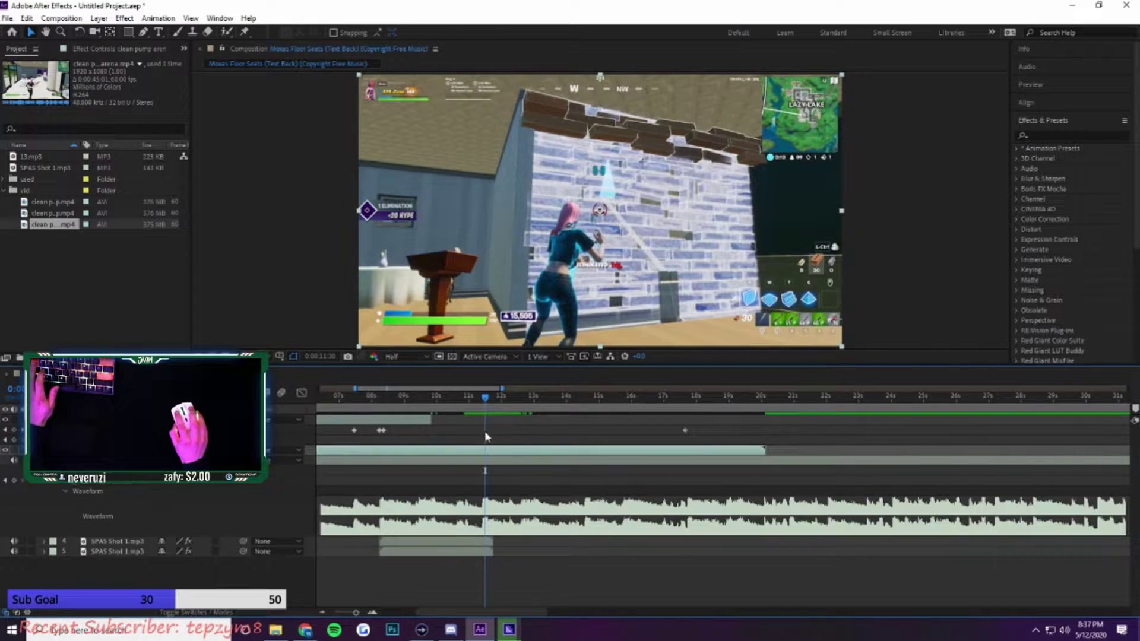
drag(498, 455, 508, 457)
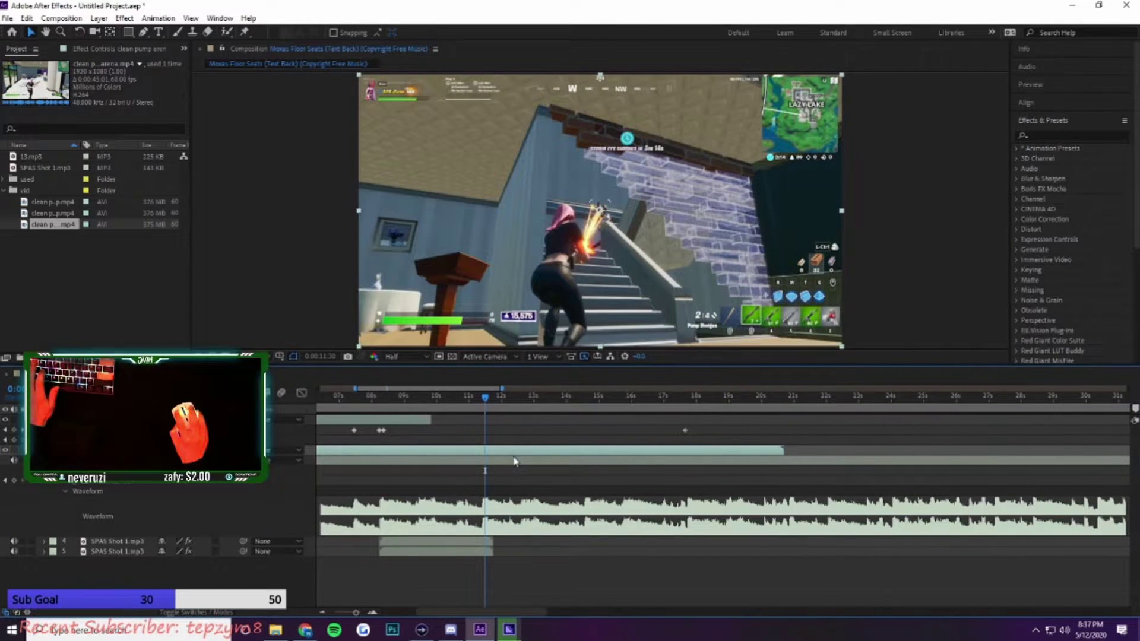
Step: Enable time remapping on the clean pump arena.mp4 layer
right_click(507, 461)
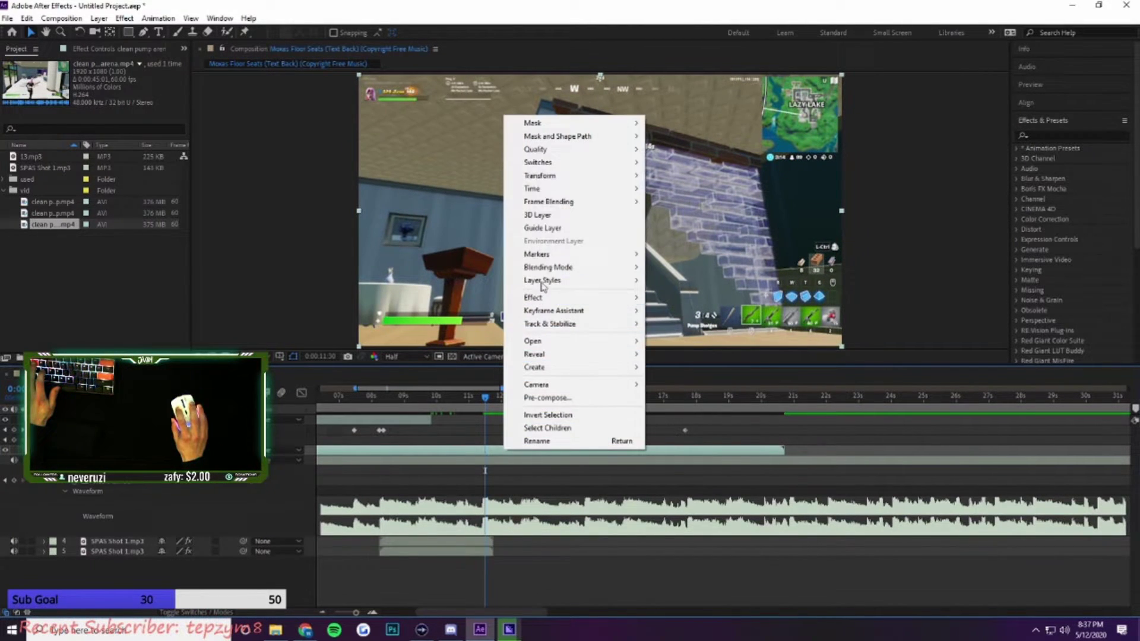
mouse_move(561, 188)
click(684, 189)
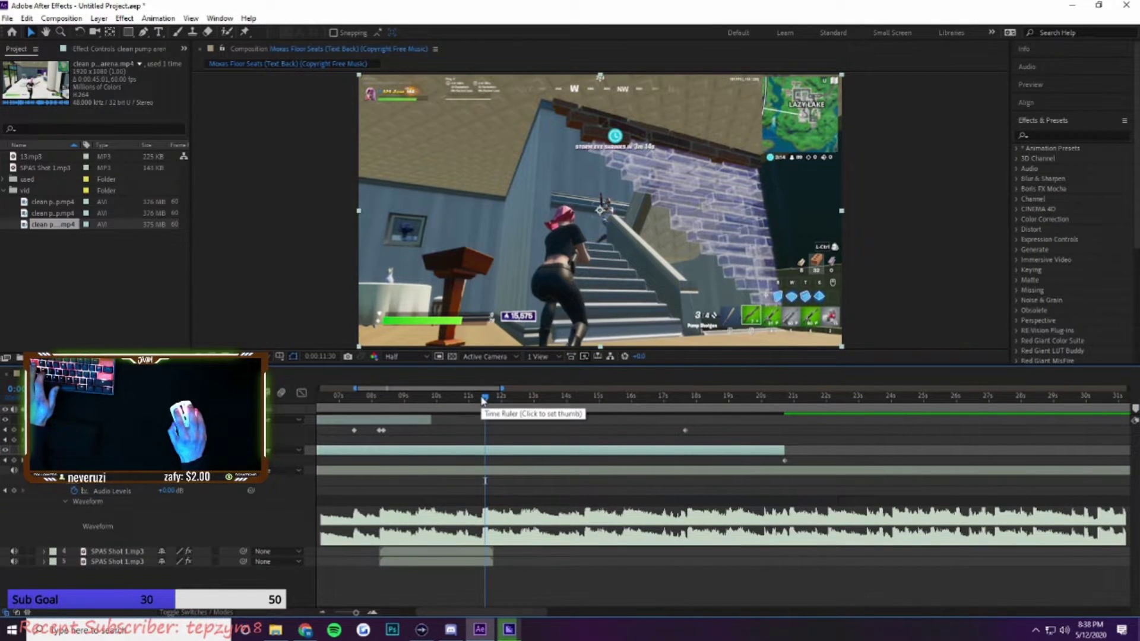
Step: Duplicate both SPAS Shot 1.mp3 layers and move the copies to start at the beat at about 11.4 seconds
click(436, 552)
shift+click(436, 564)
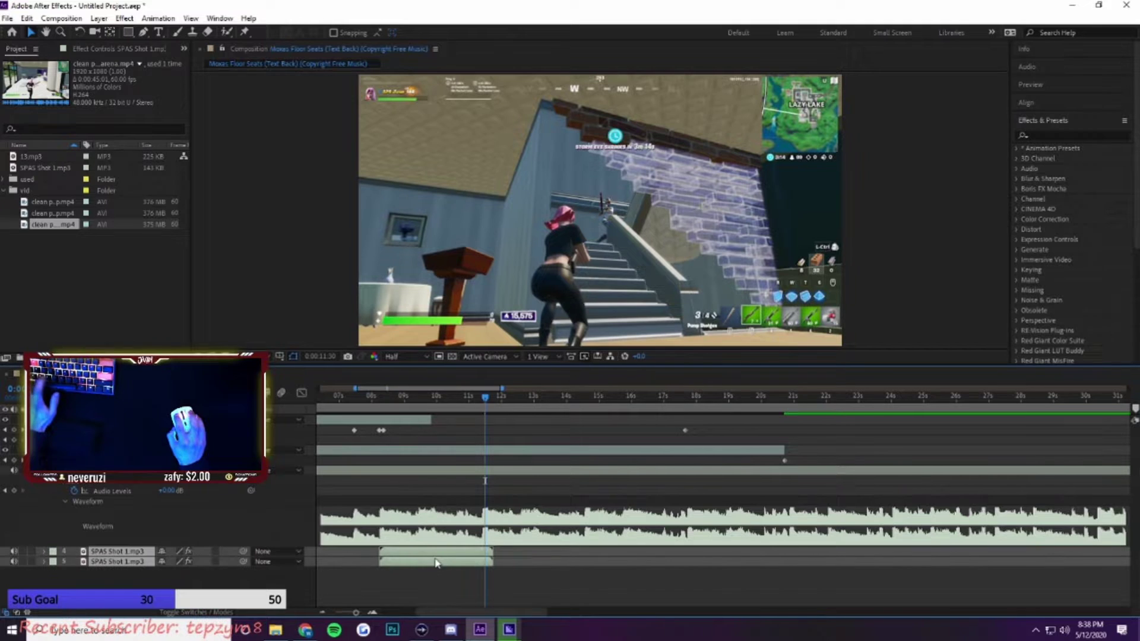
key(ctrl+d)
drag(436, 559, 521, 556)
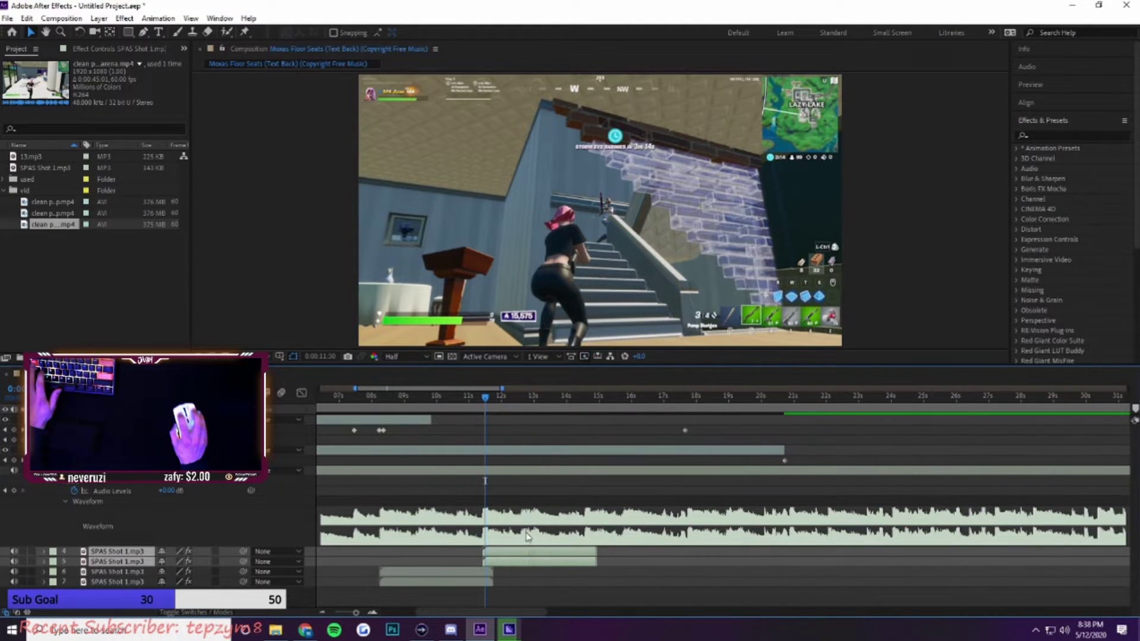
Step: Add time remap keyframes to the arena clip at about 0:00:11:04, 0:00:11:26 and 0:00:11:47
drag(485, 401, 472, 400)
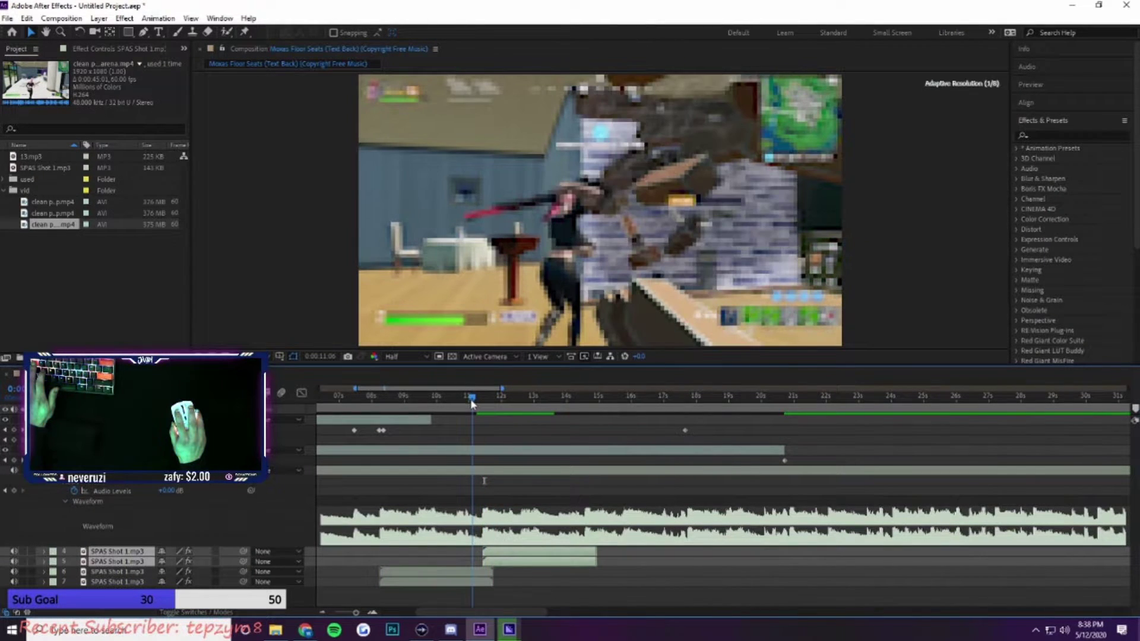
click(14, 462)
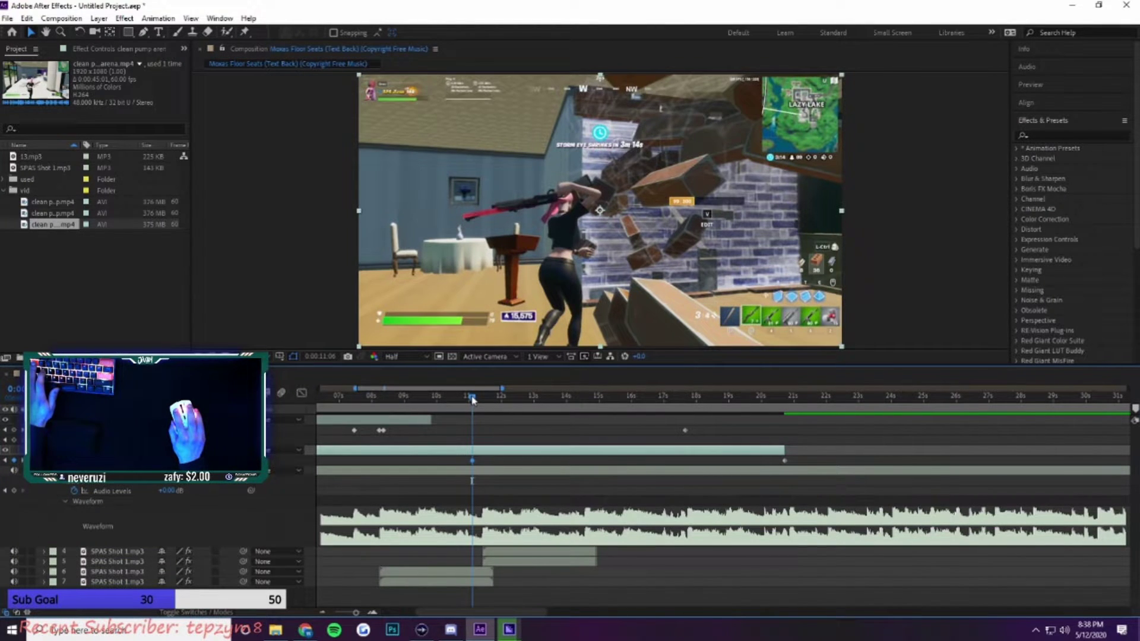
drag(473, 401, 472, 400)
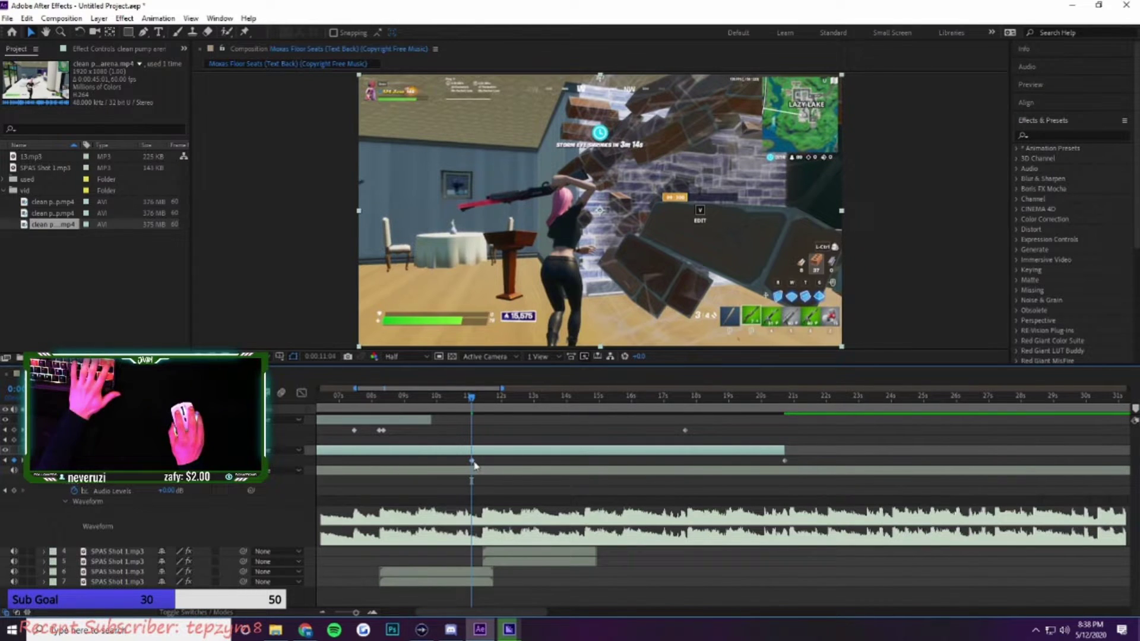
drag(472, 399, 483, 405)
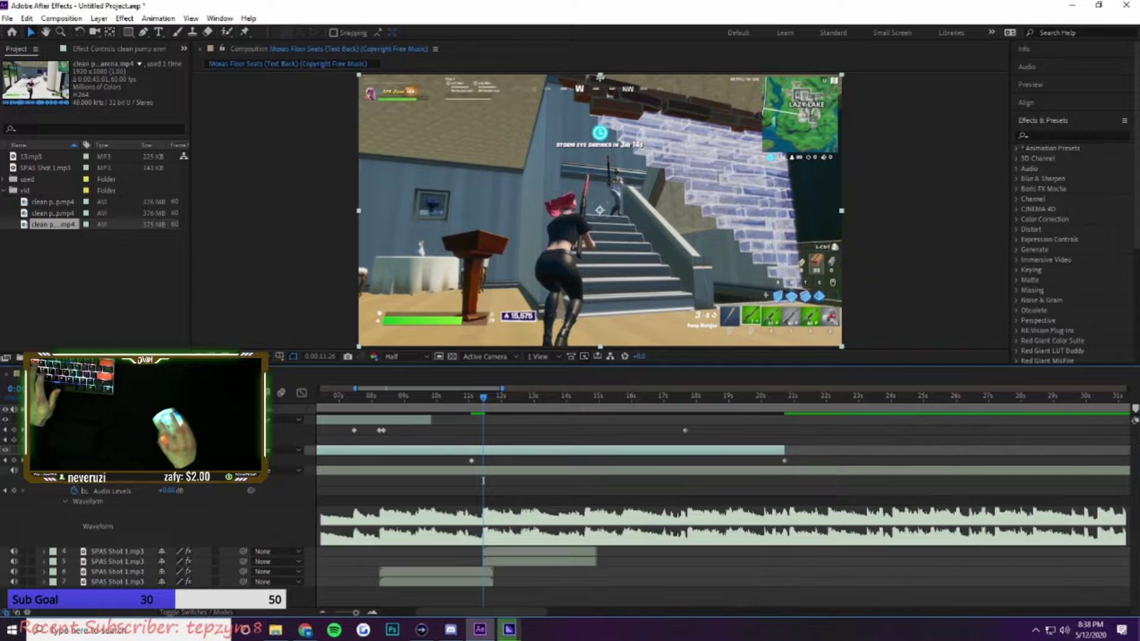
click(14, 462)
drag(485, 400, 495, 408)
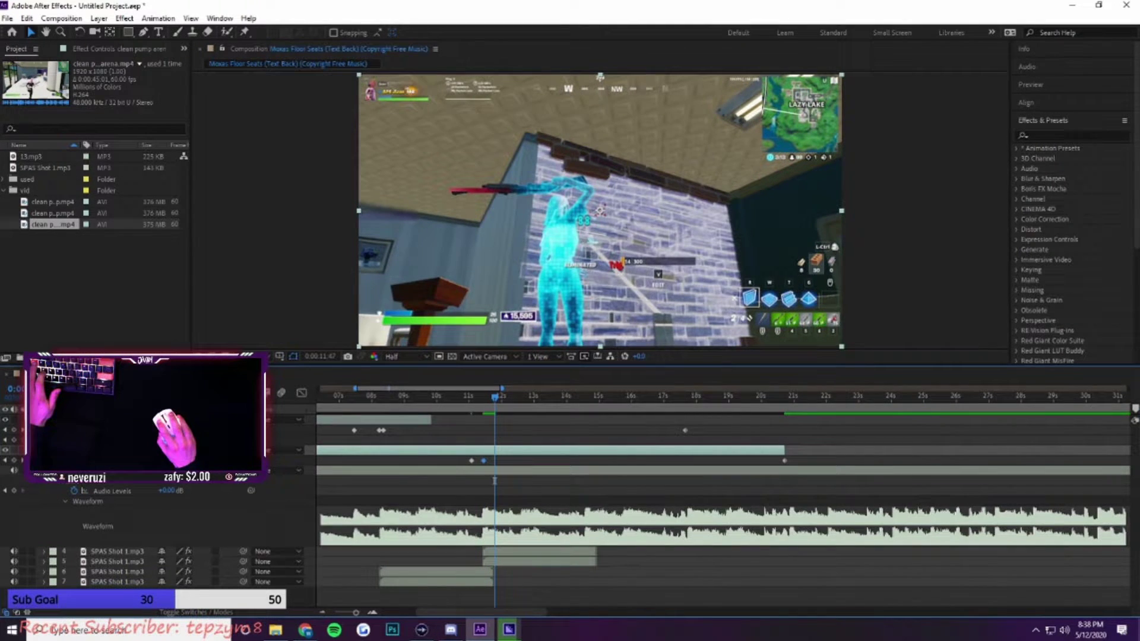
mouse_move(495, 461)
mouse_down()
mouse_move(476, 460)
mouse_move(494, 461)
mouse_up()
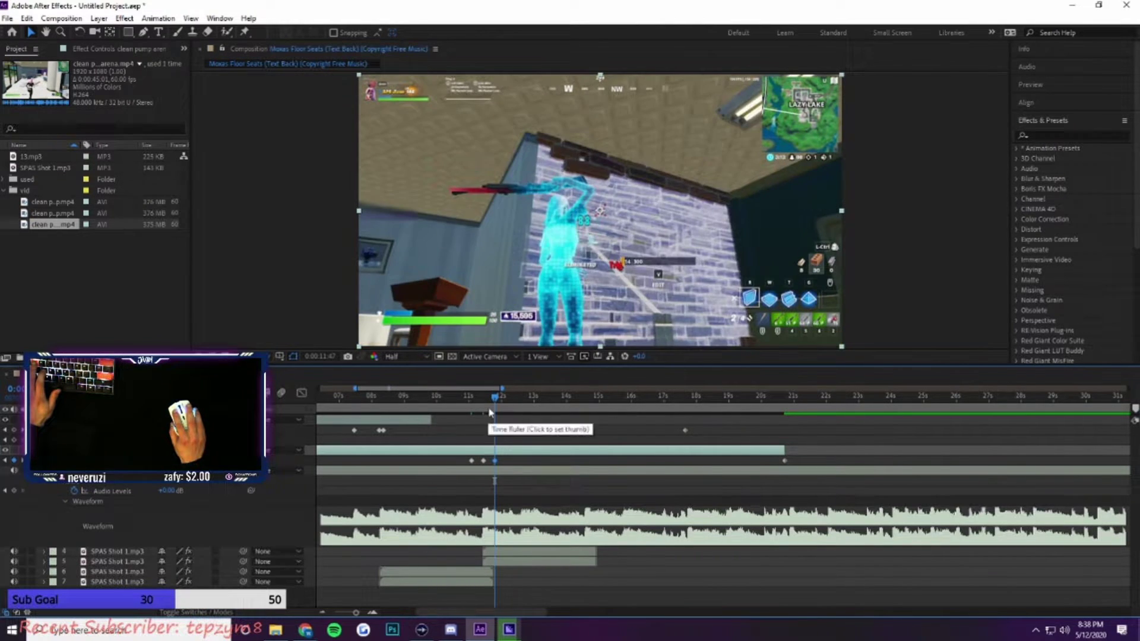
Step: Move the arena clip's third keyframe to just after the second, the first to about 10.7 seconds and the last to about 29.6 seconds
drag(490, 409, 485, 410)
drag(495, 461, 486, 461)
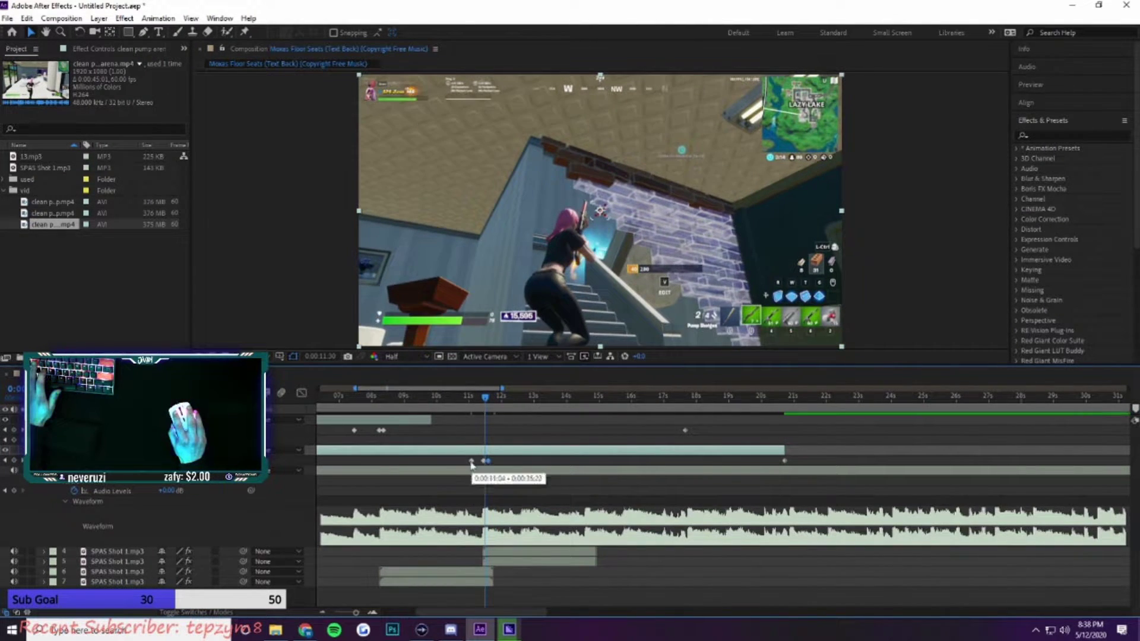
click(472, 400)
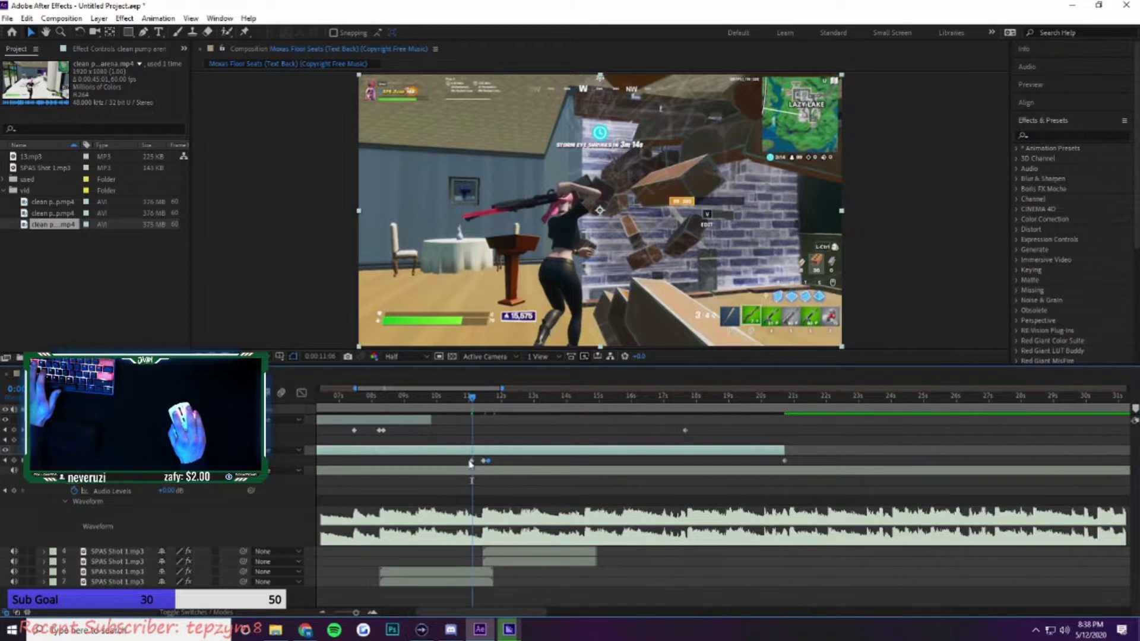
drag(472, 461, 461, 464)
drag(791, 465, 1072, 462)
Step: Split the arena clip at the previous clip's end, 0:00:09:49, delete the earlier part and show the remaining layer's keyframes
drag(475, 408, 431, 409)
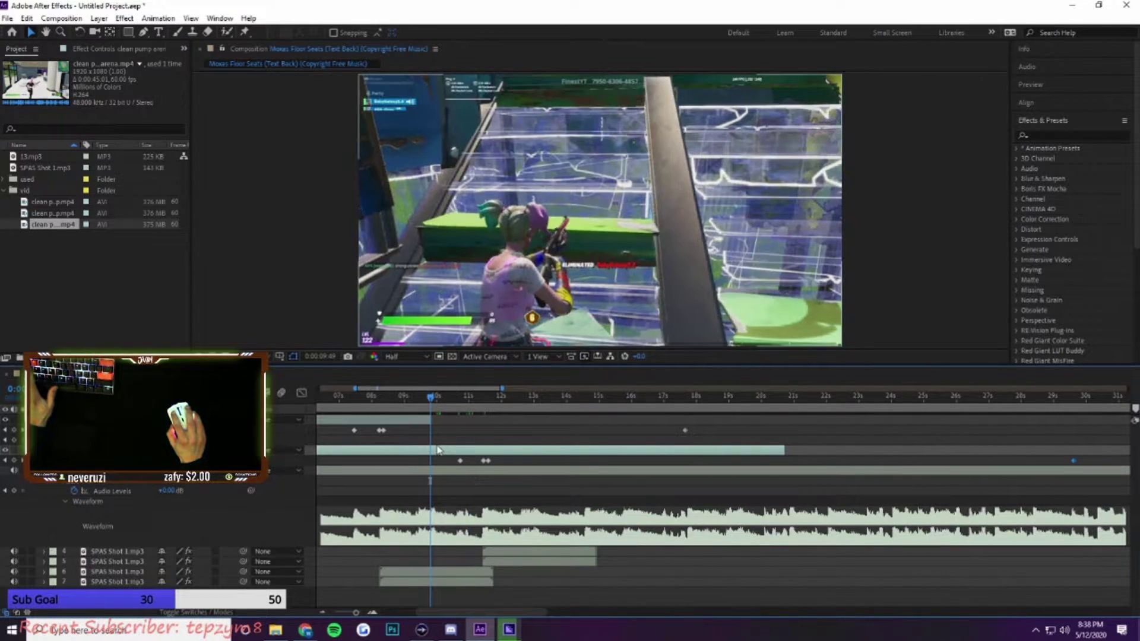
key(ctrl+shift+d)
click(424, 462)
key(Delete)
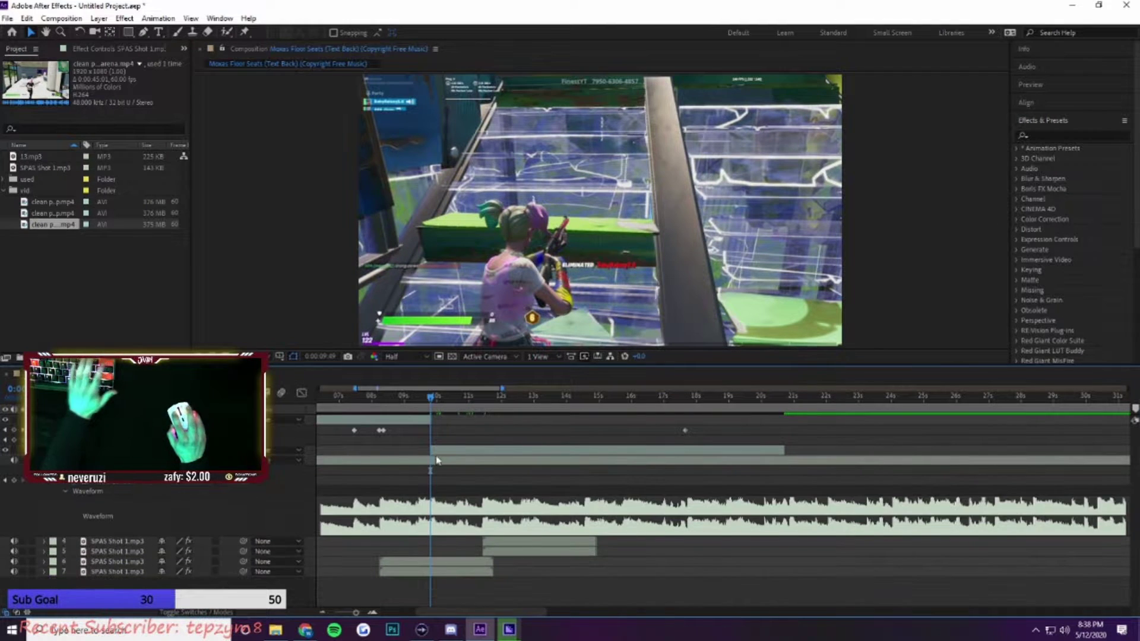
key(u)
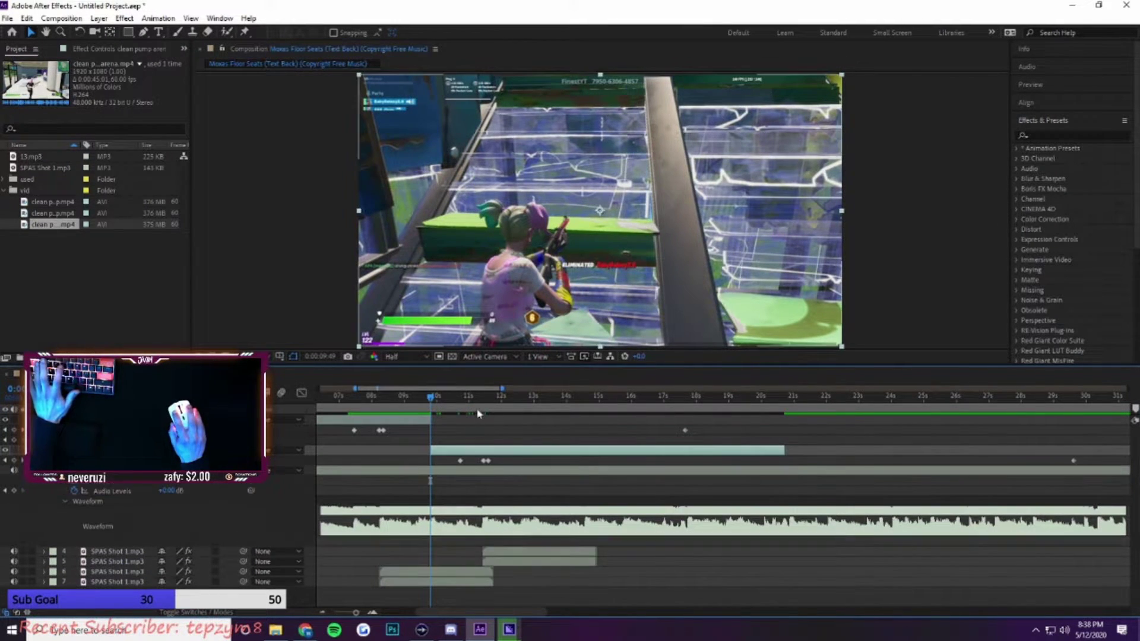
Step: Preview the time-remapped arena clip from its start at about 9.9 seconds
drag(460, 410, 431, 410)
key(space)
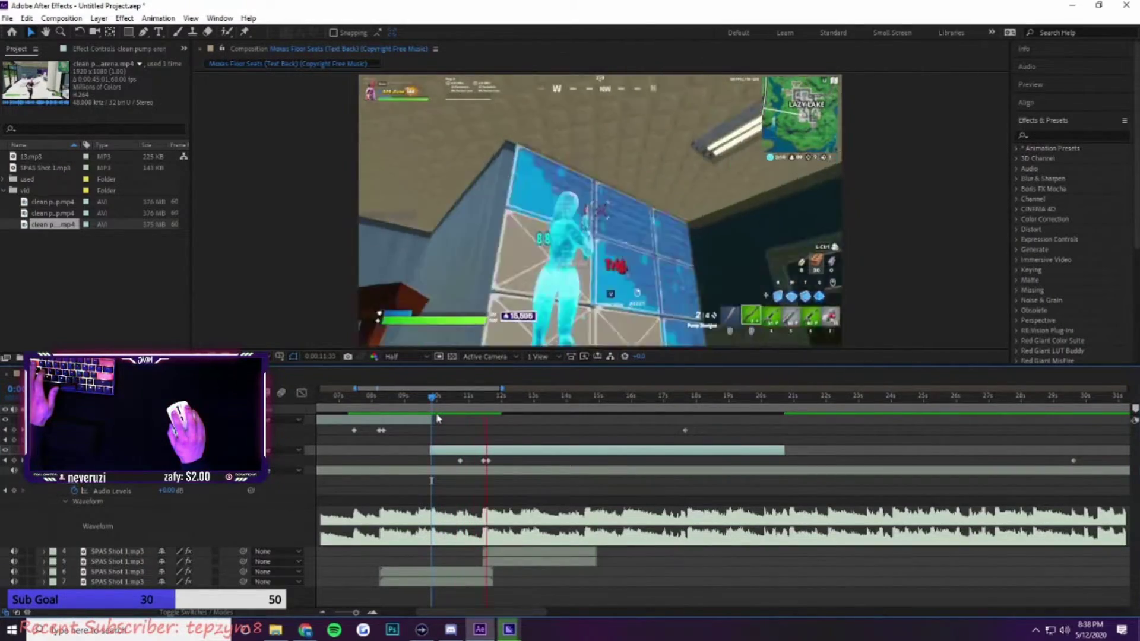
key(space)
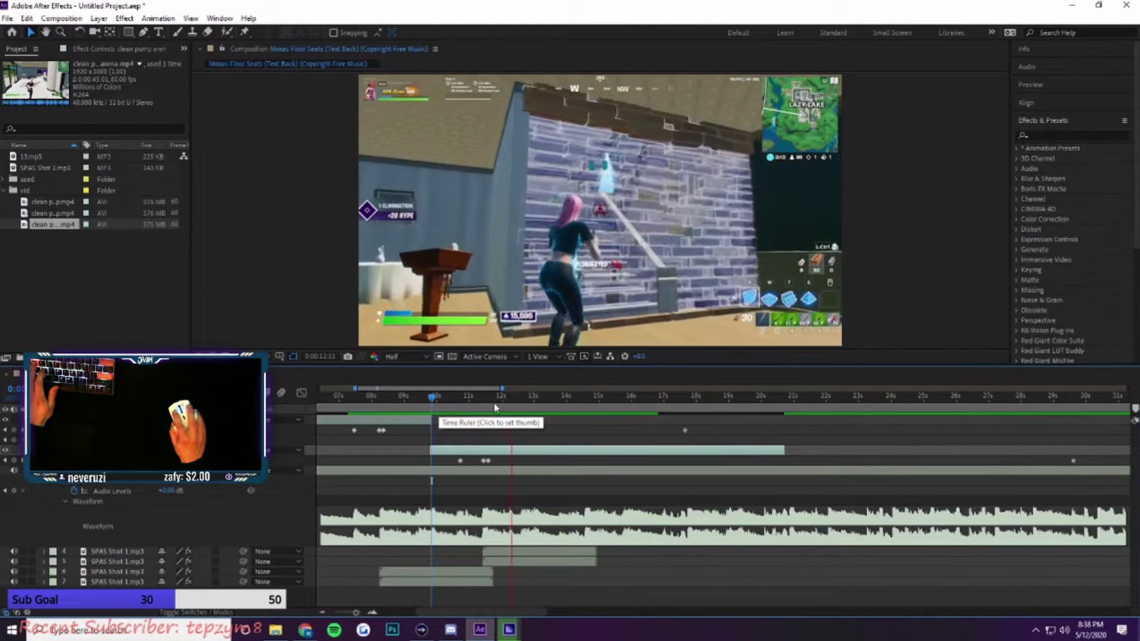
Step: Go to the first clip's shot at 0:00:08:16 and apply the Glow effect to the clean phase pump.mp4 layer
click(485, 408)
drag(485, 408, 440, 390)
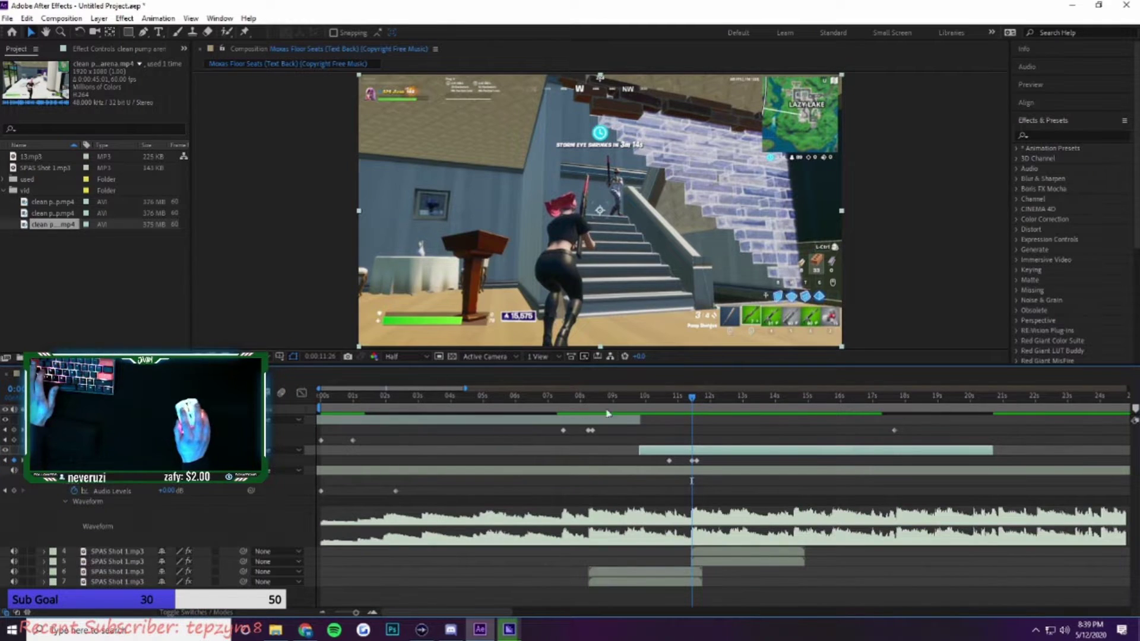
drag(692, 397, 590, 394)
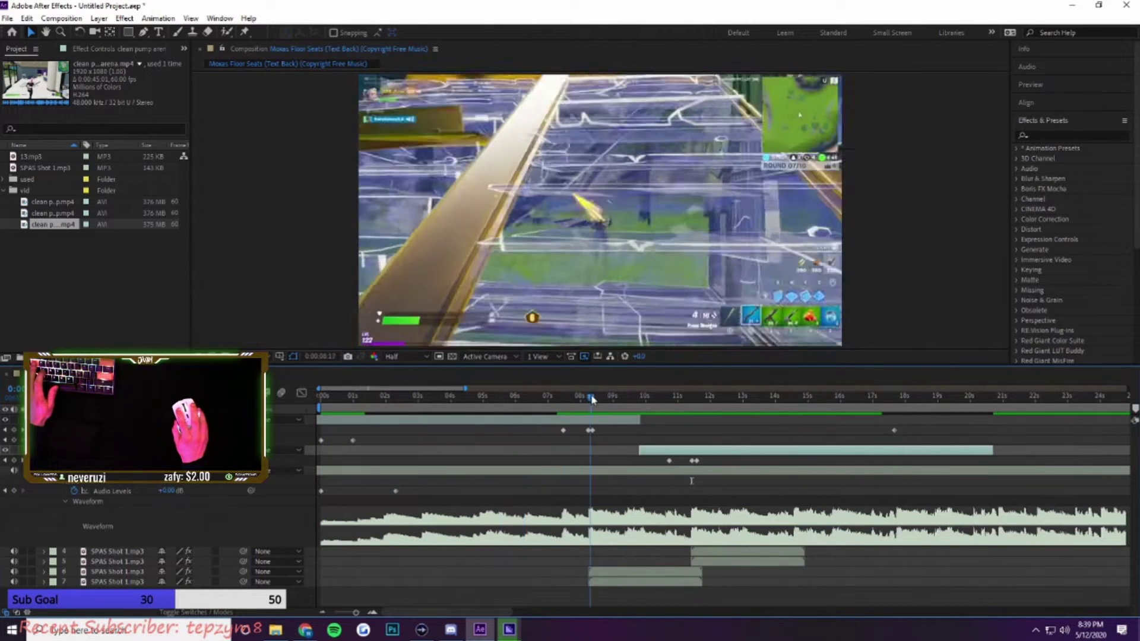
click(1057, 135)
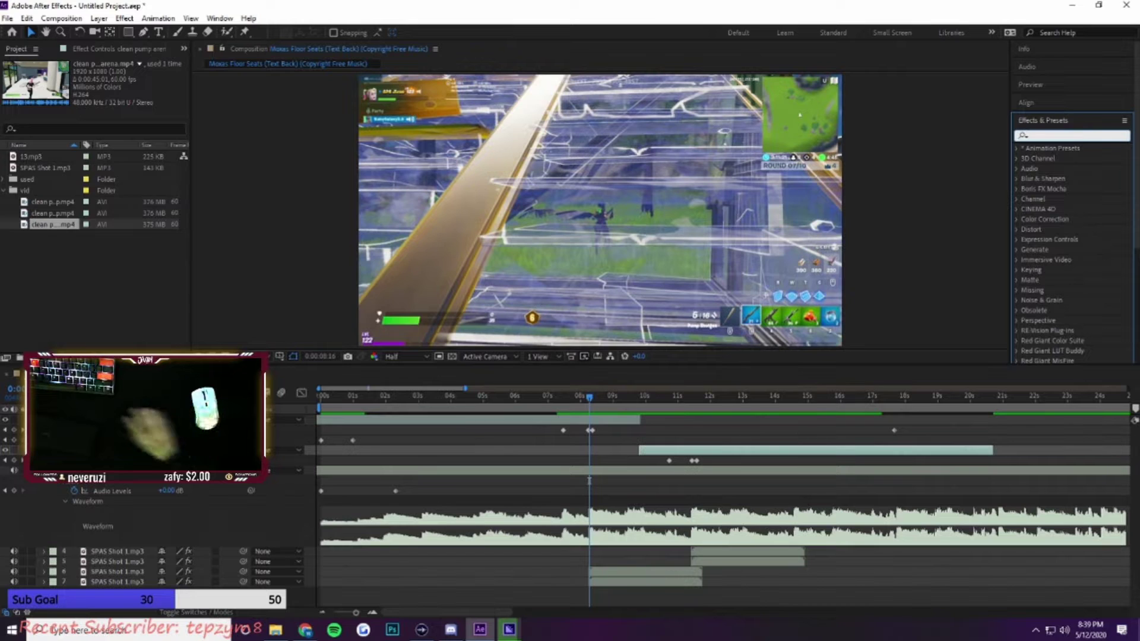
text(glow)
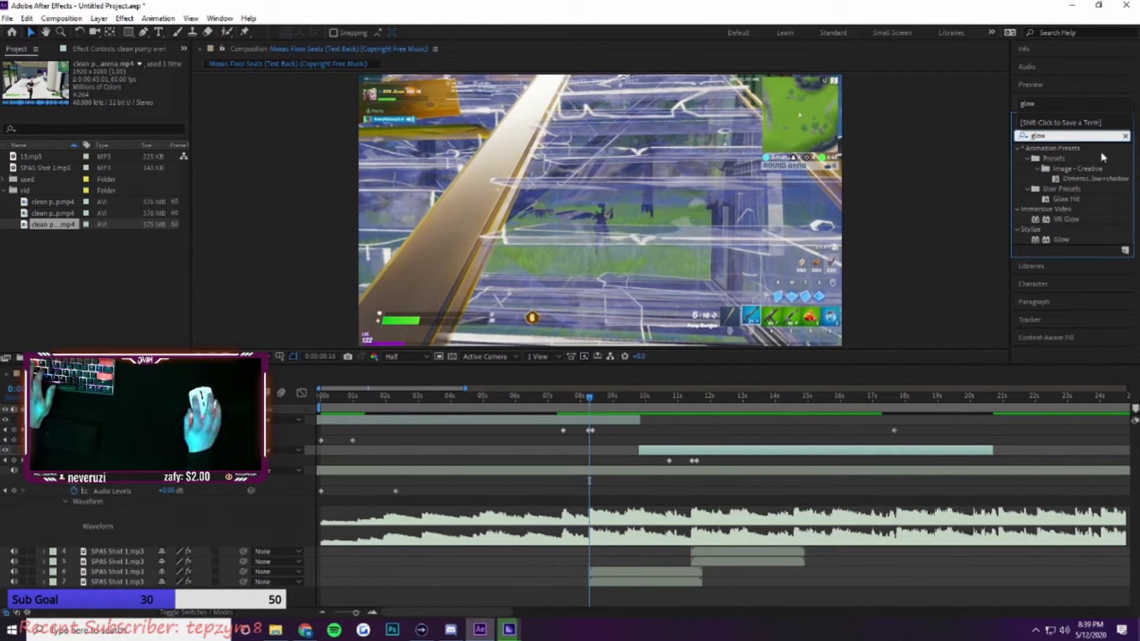
drag(1061, 239, 586, 428)
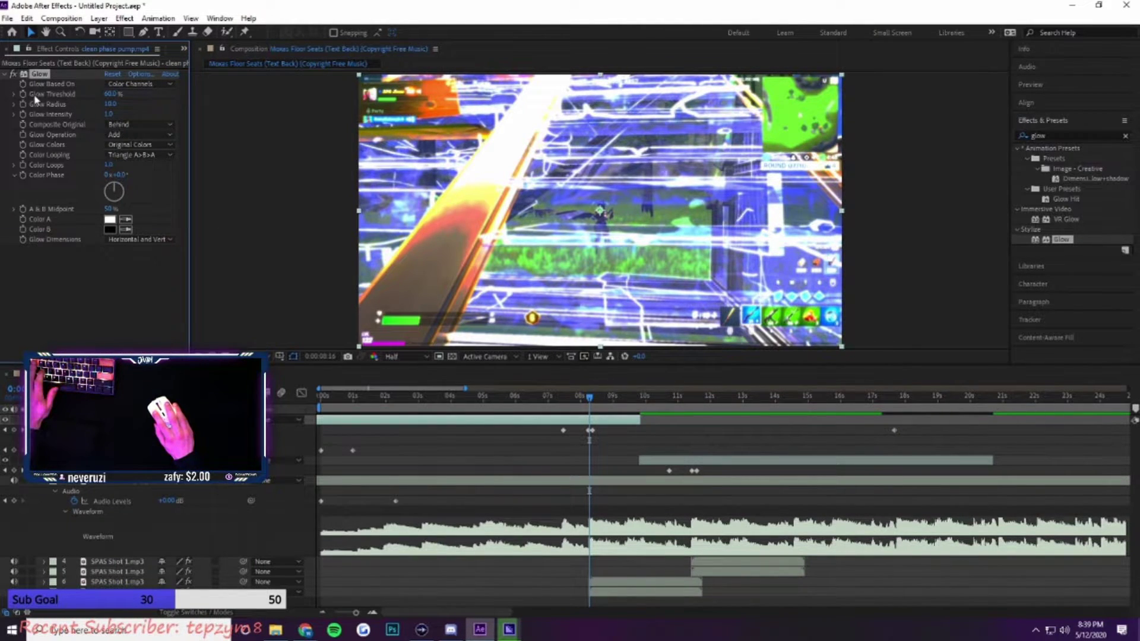
Step: Keyframe the Glow Threshold at 100% just before the shot at 0:00:08:14 and lower it to about 50% at 0:00:08:20
drag(137, 94, 194, 97)
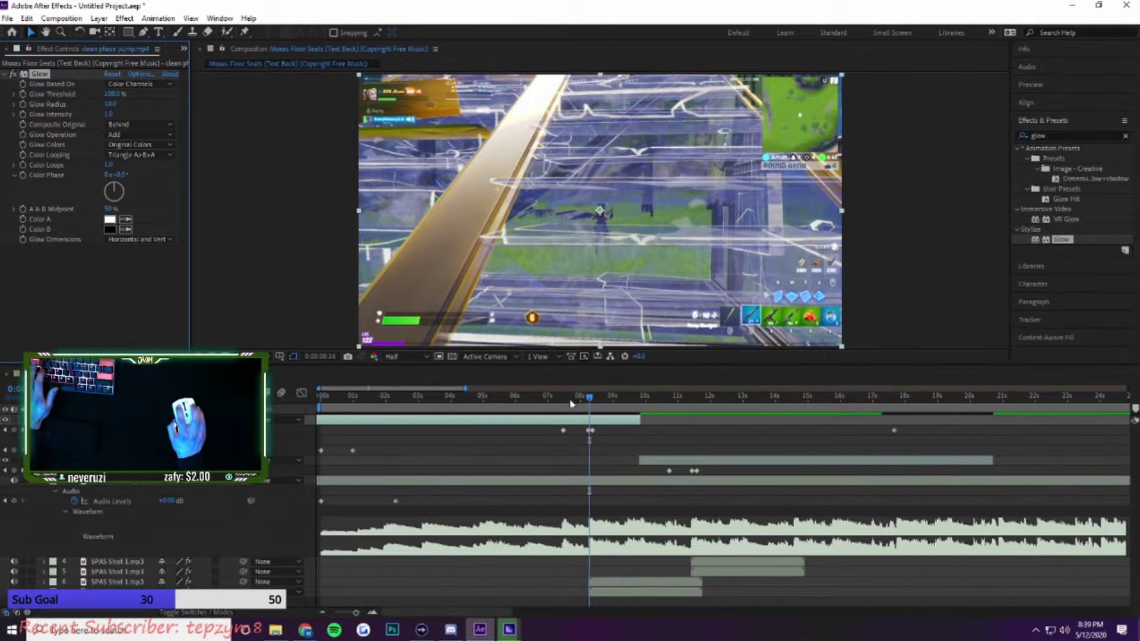
drag(590, 401, 588, 399)
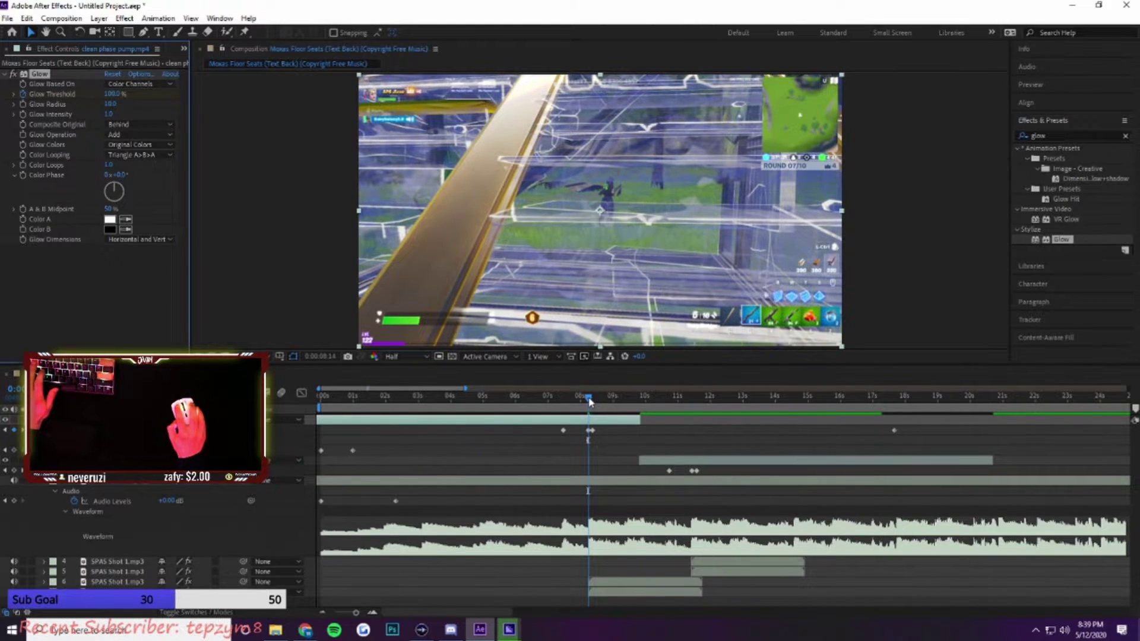
drag(589, 401, 592, 400)
click(112, 95)
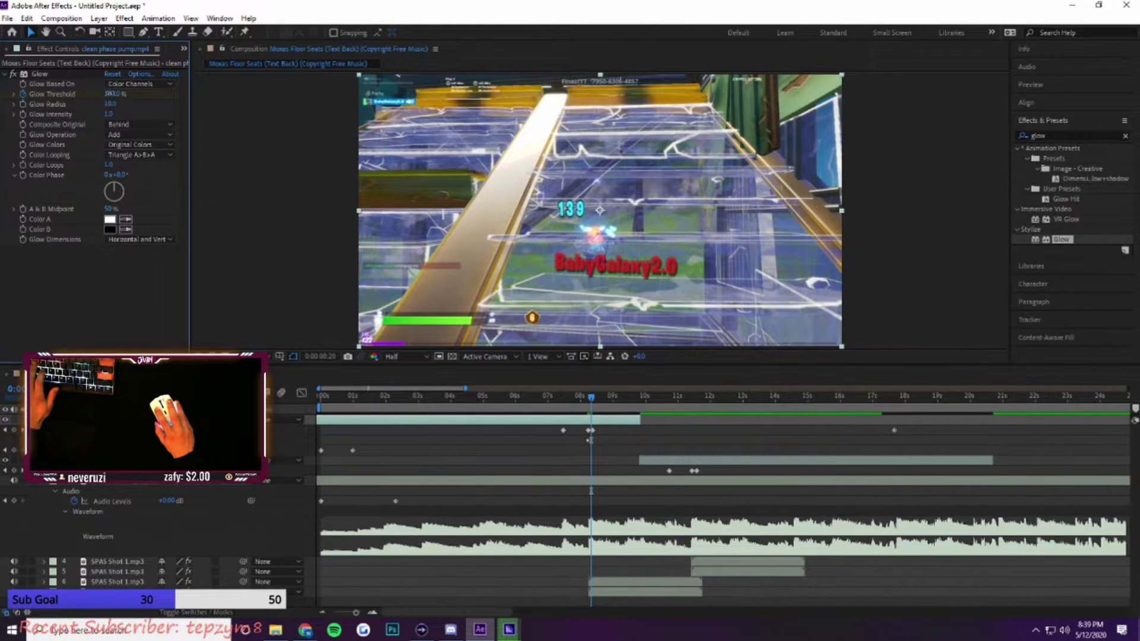
drag(112, 94, 42, 94)
Step: Return the Glow Threshold to 100% at 0:00:09:38 and preview the glow from just before the shot
drag(591, 400, 633, 399)
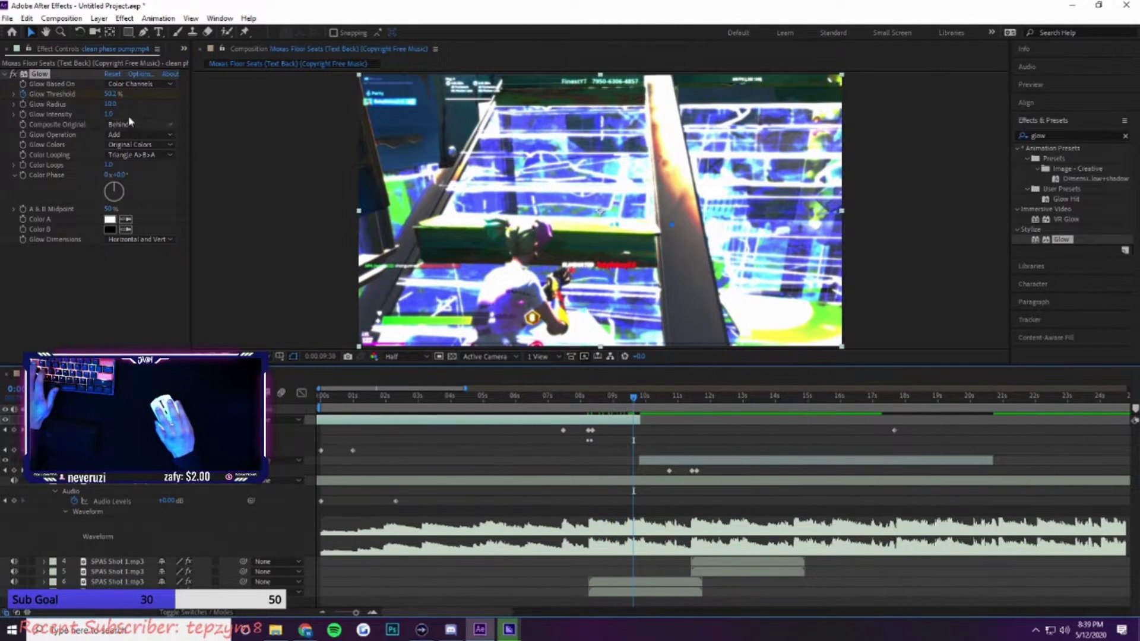
drag(137, 98, 180, 98)
drag(587, 406, 574, 407)
key(space)
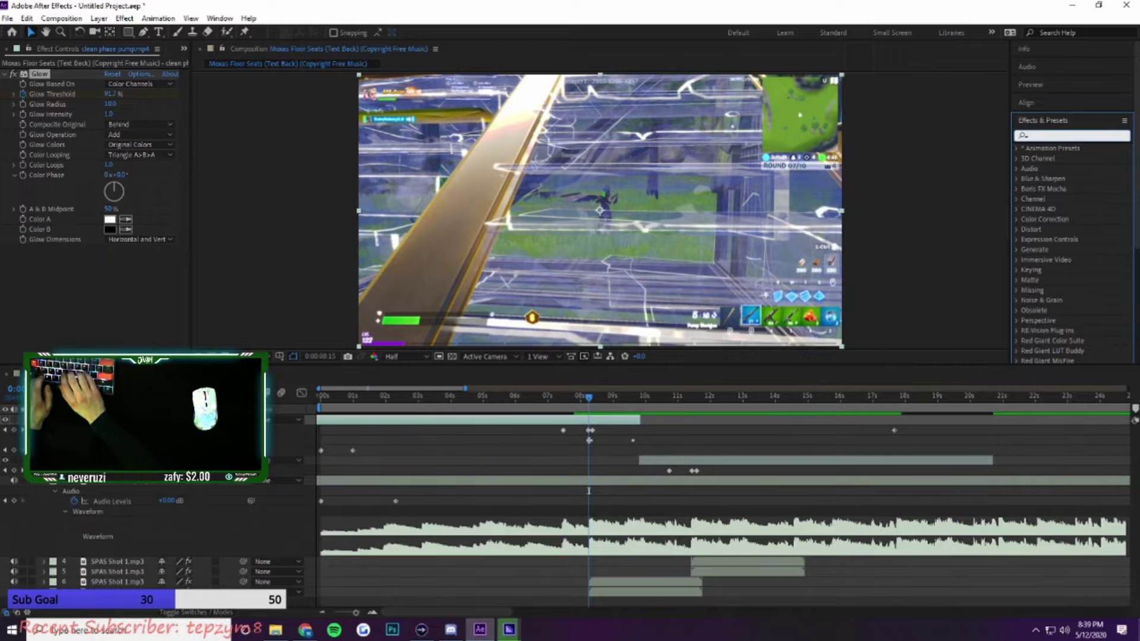
Step: Find the CC Light Burst 2.5 effect, apply it to the clean phase pump.mp4 layer and set its Ray Length to 0
text(cc)
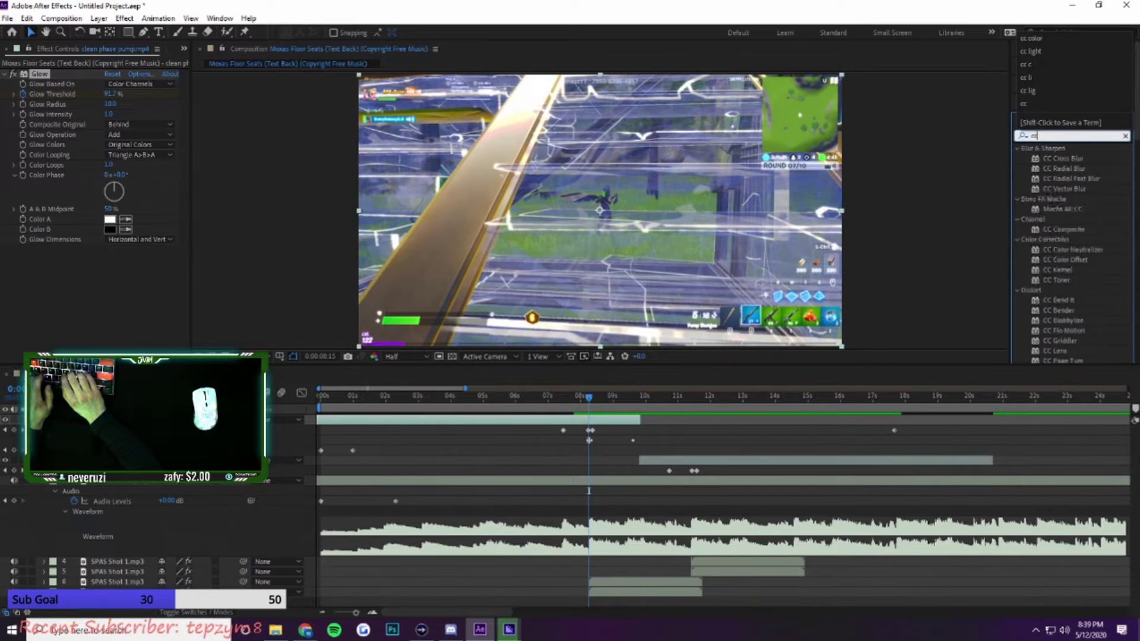
text( light)
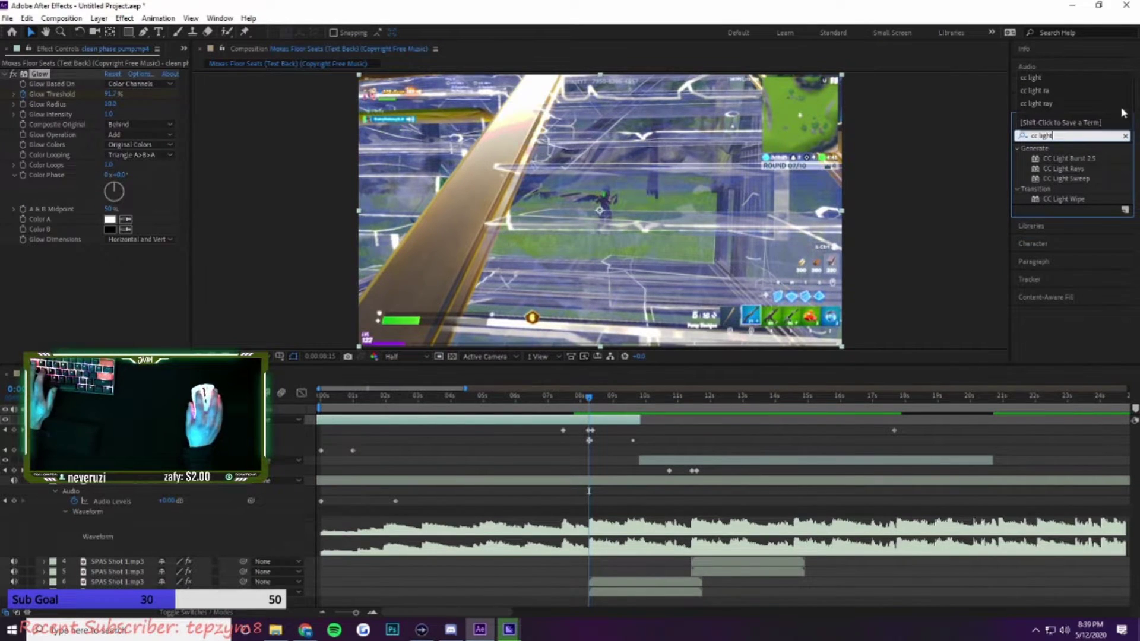
drag(1078, 159, 609, 422)
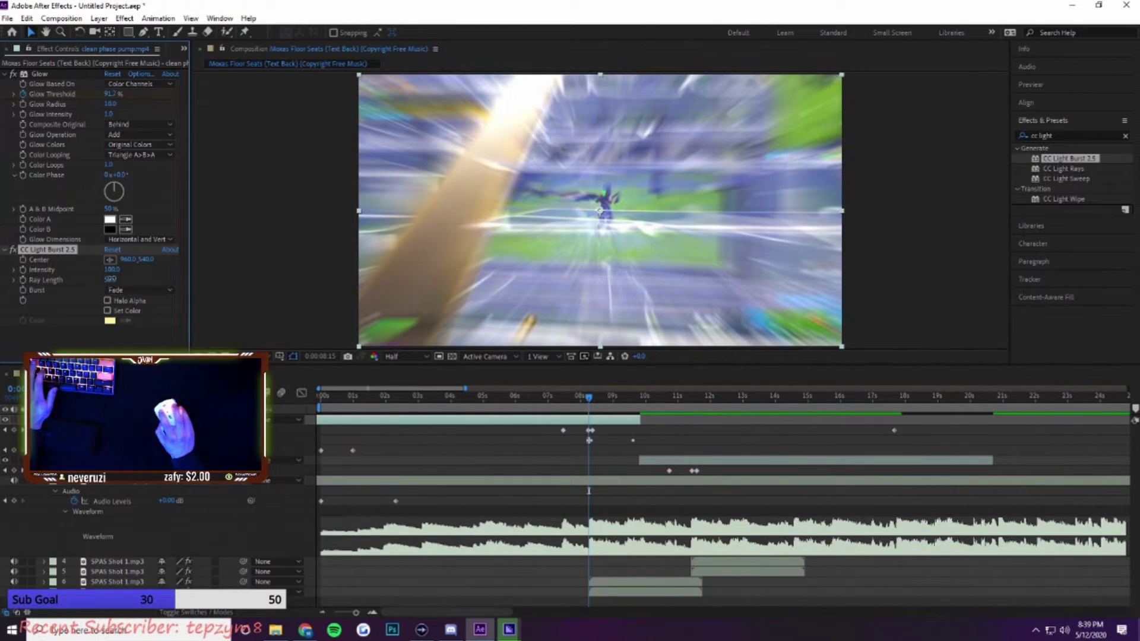
text(0)
key(Return)
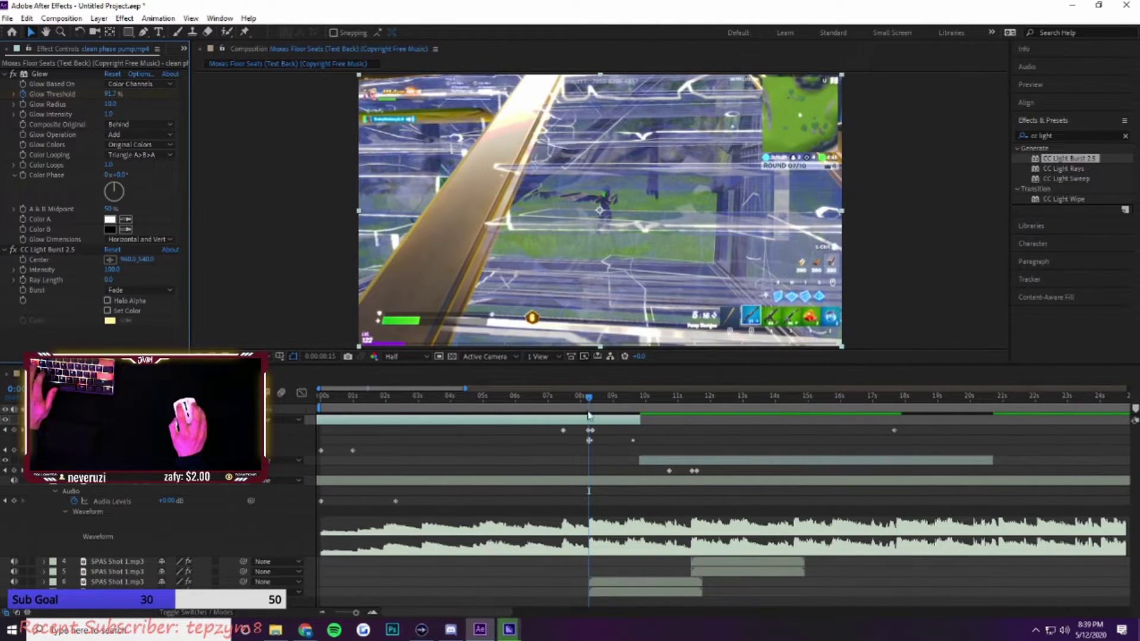
Step: Set the light burst's Intensity to 150 and keyframe Ray Length from 0:00:08:11, raising it to 20 at the shot
drag(590, 398, 587, 398)
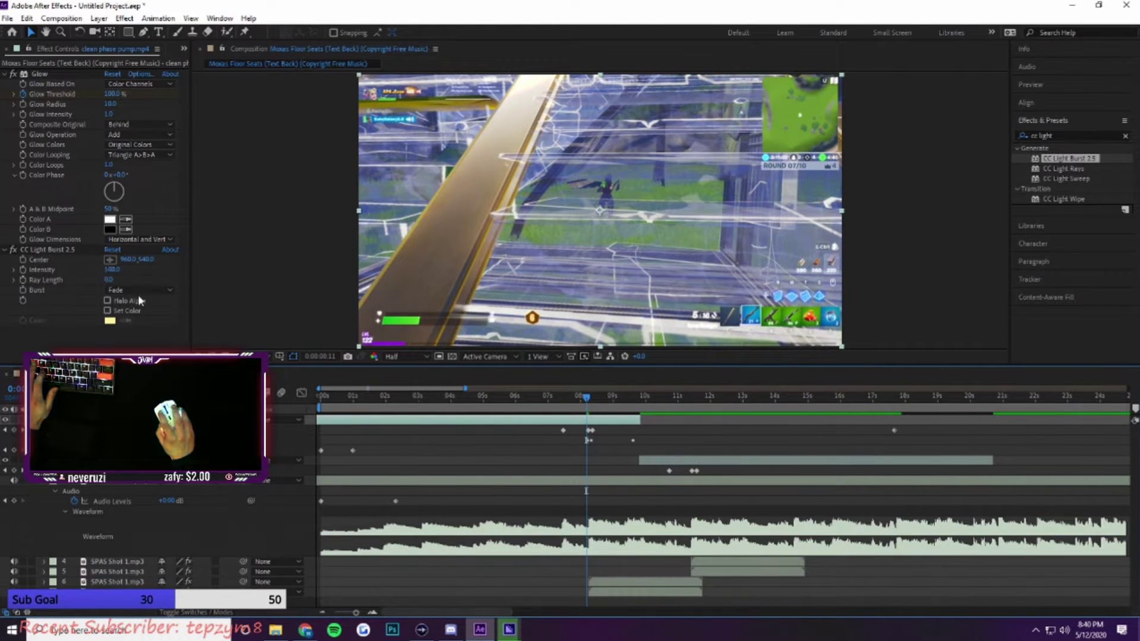
mouse_move(109, 280)
mouse_down()
mouse_move(167, 286)
mouse_move(128, 284)
mouse_move(123, 268)
mouse_move(95, 282)
mouse_up()
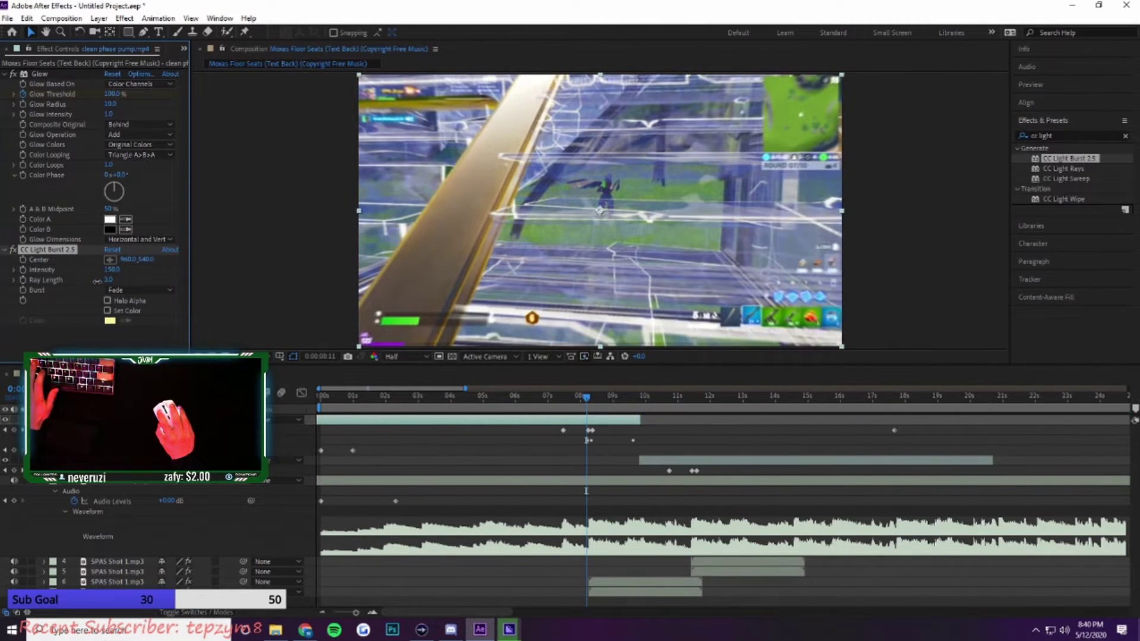
click(590, 398)
drag(108, 280, 120, 280)
Step: Set the light burst's Ray Length back to 0 at 0:00:09:15
click(610, 396)
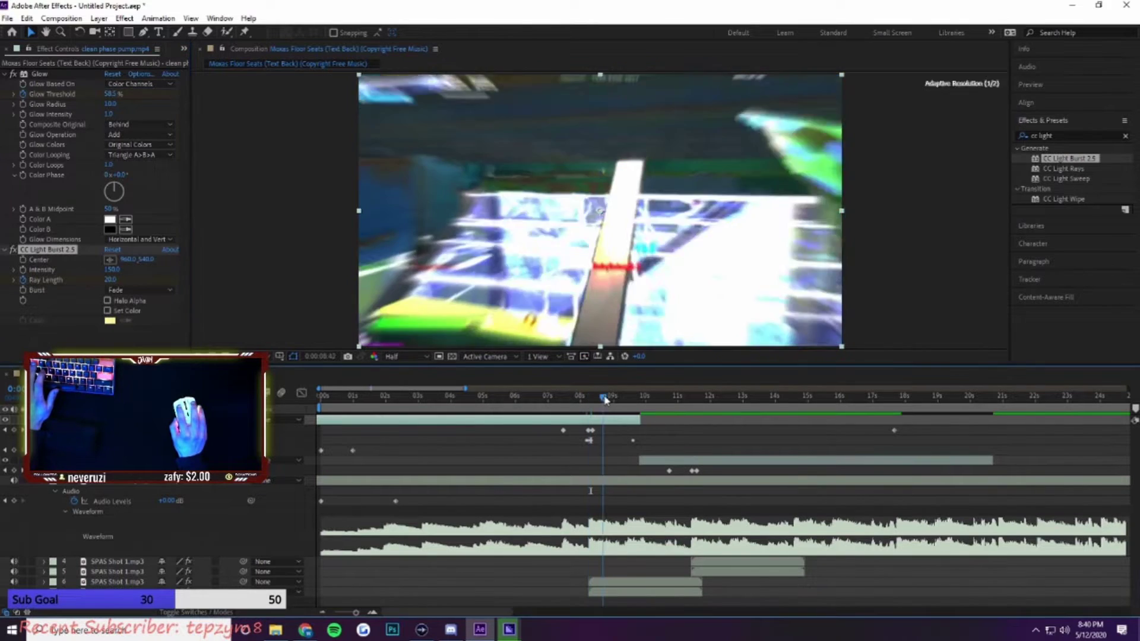
drag(610, 399, 621, 396)
click(112, 281)
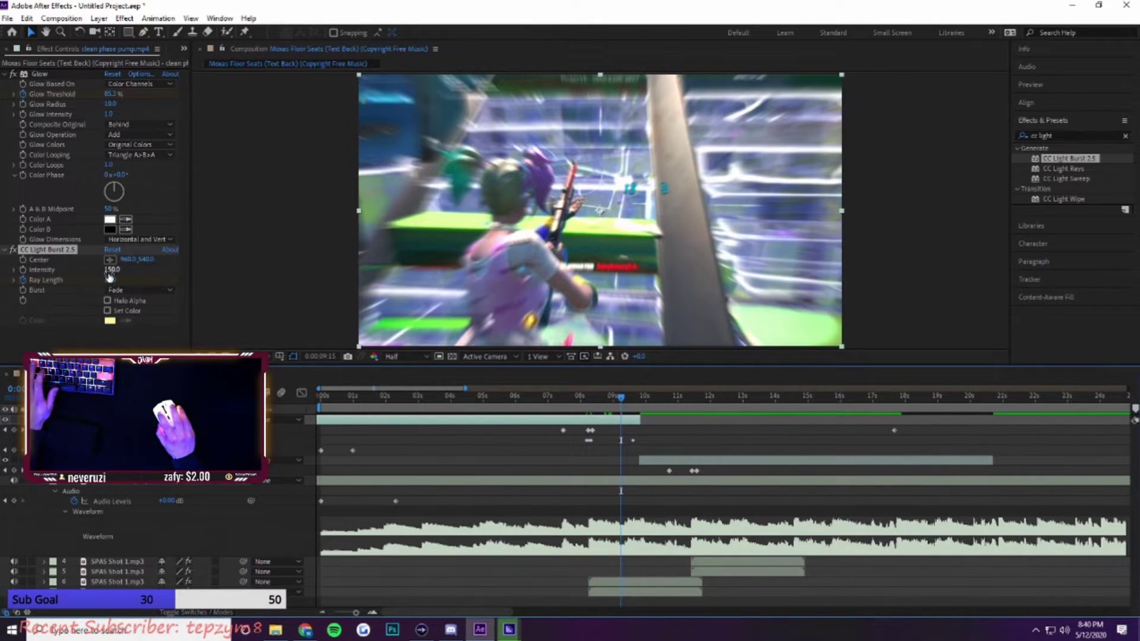
text(0)
click(131, 325)
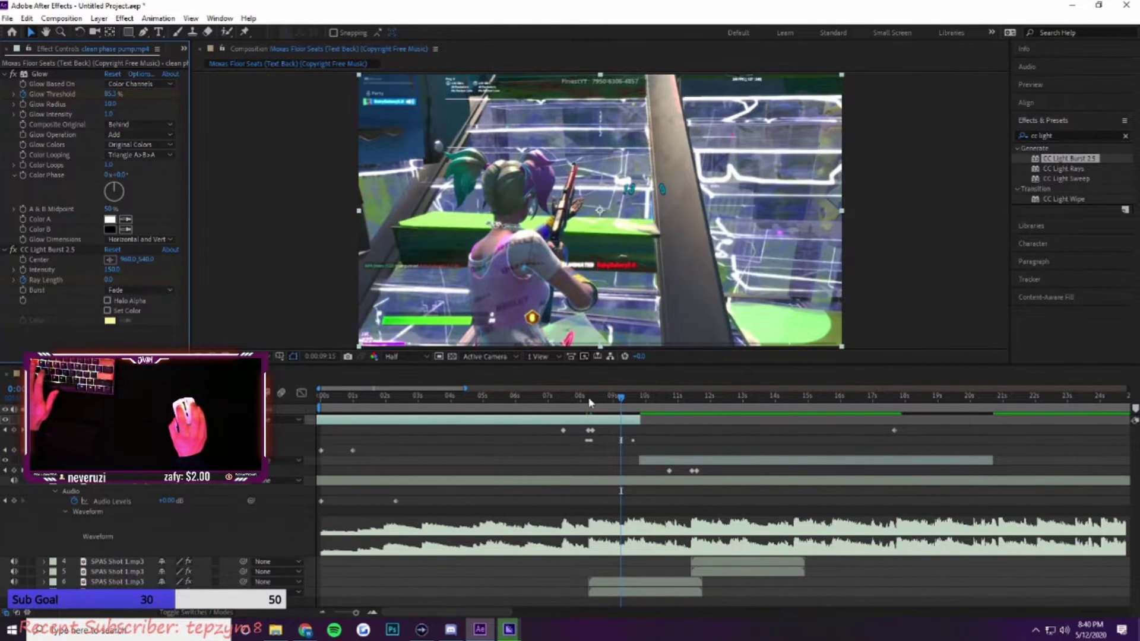
Step: Extend the first clip to overlap the arena clip's start and keyframe its Opacity from 0:00:09:51 for a crossfade
drag(588, 399, 641, 409)
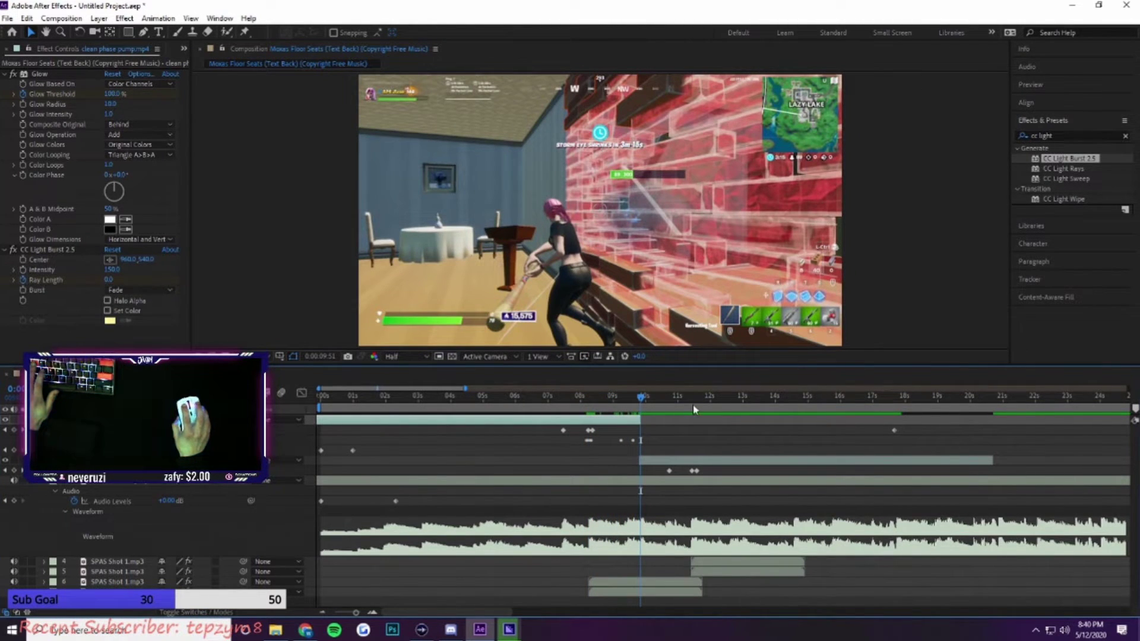
key(ctrl+alt+t)
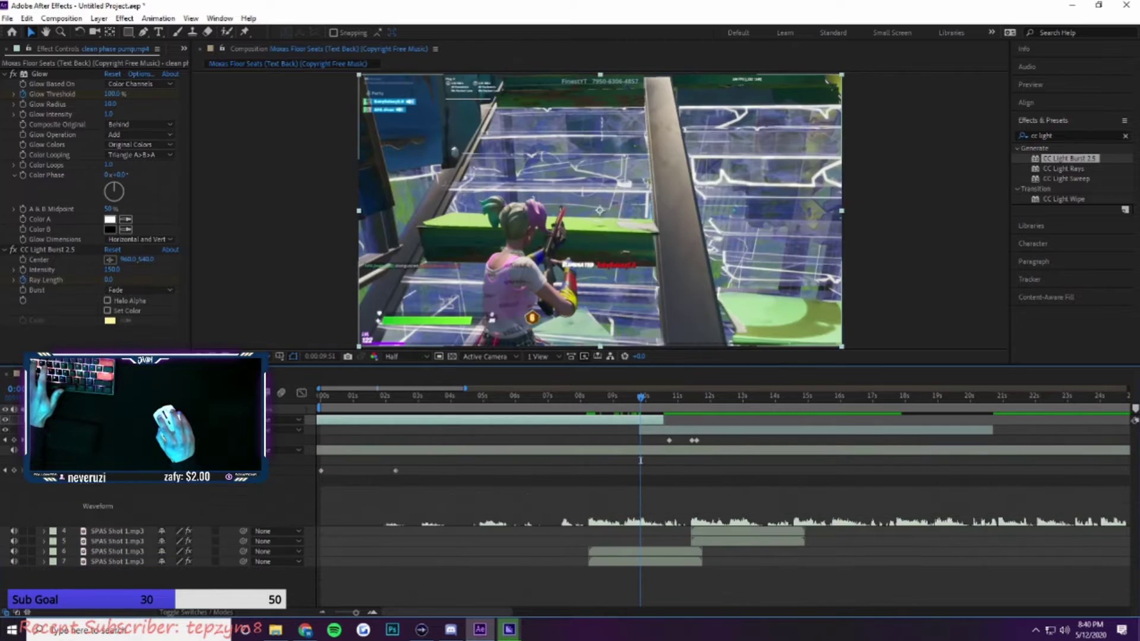
key(t)
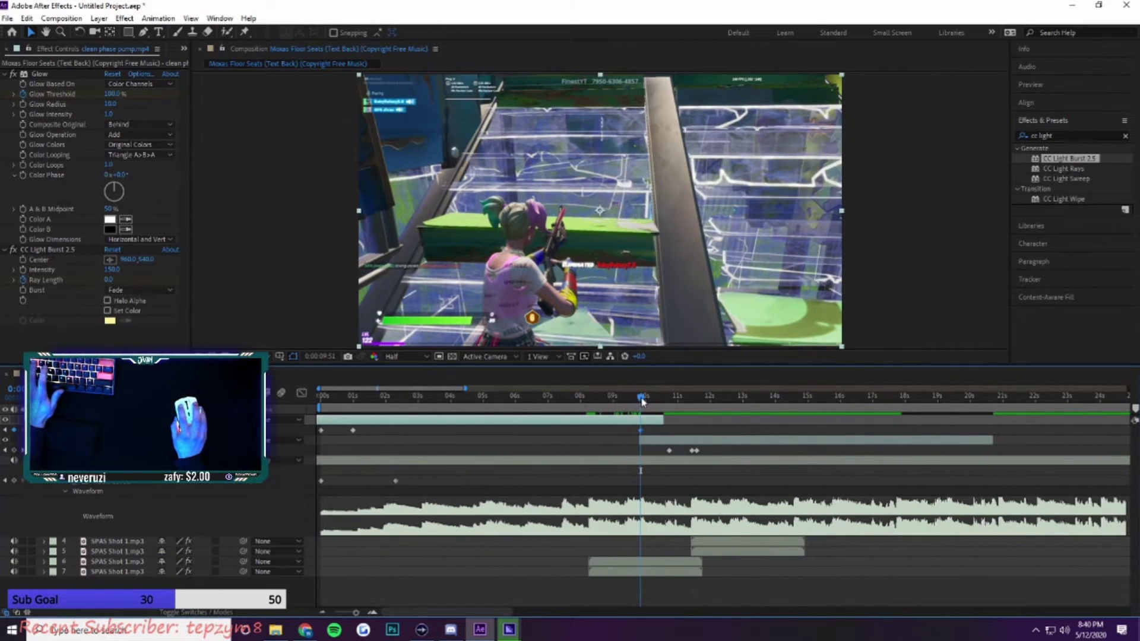
drag(645, 402, 653, 397)
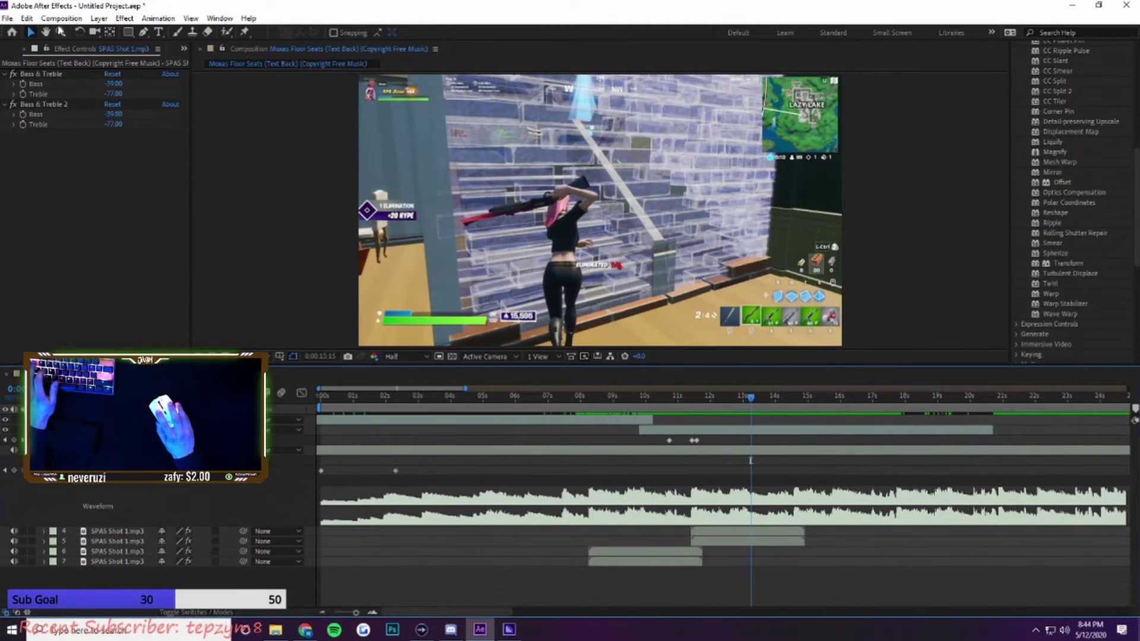
Step: Shorten the composition's duration to 0:00:15:20 in the Composition Settings
click(61, 18)
click(95, 49)
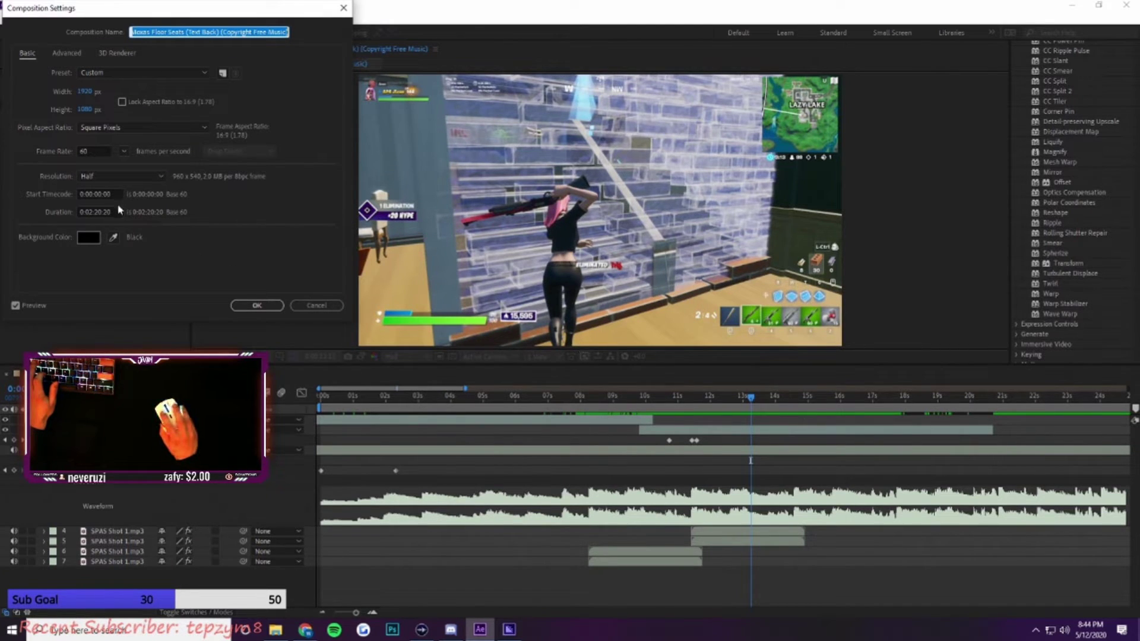
double_click(101, 212)
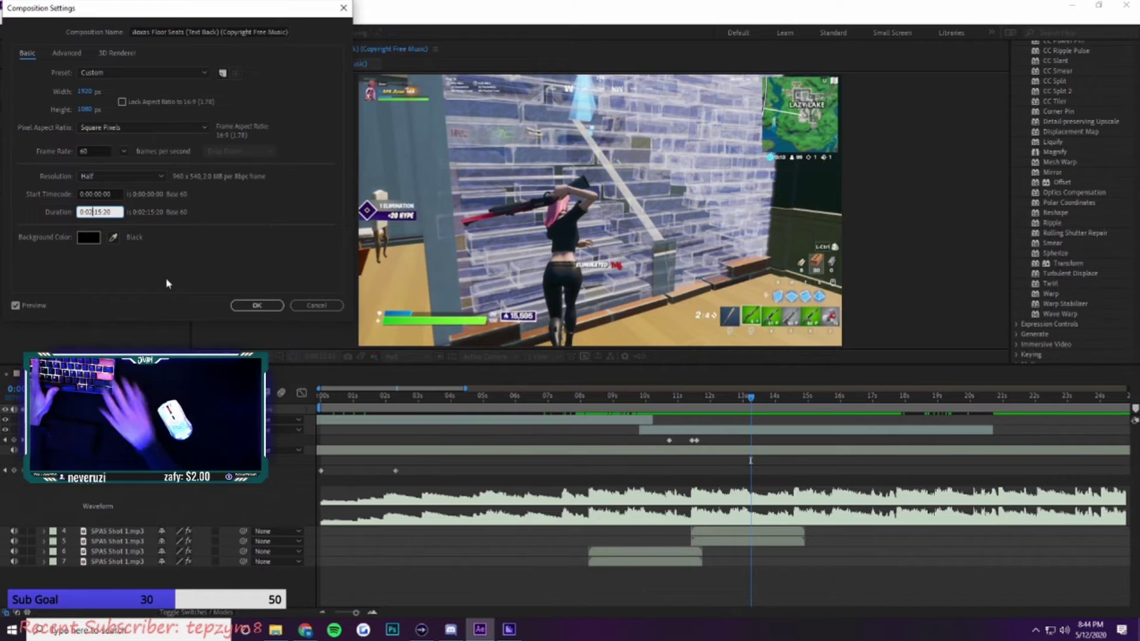
key(BackSpace)
text(0)
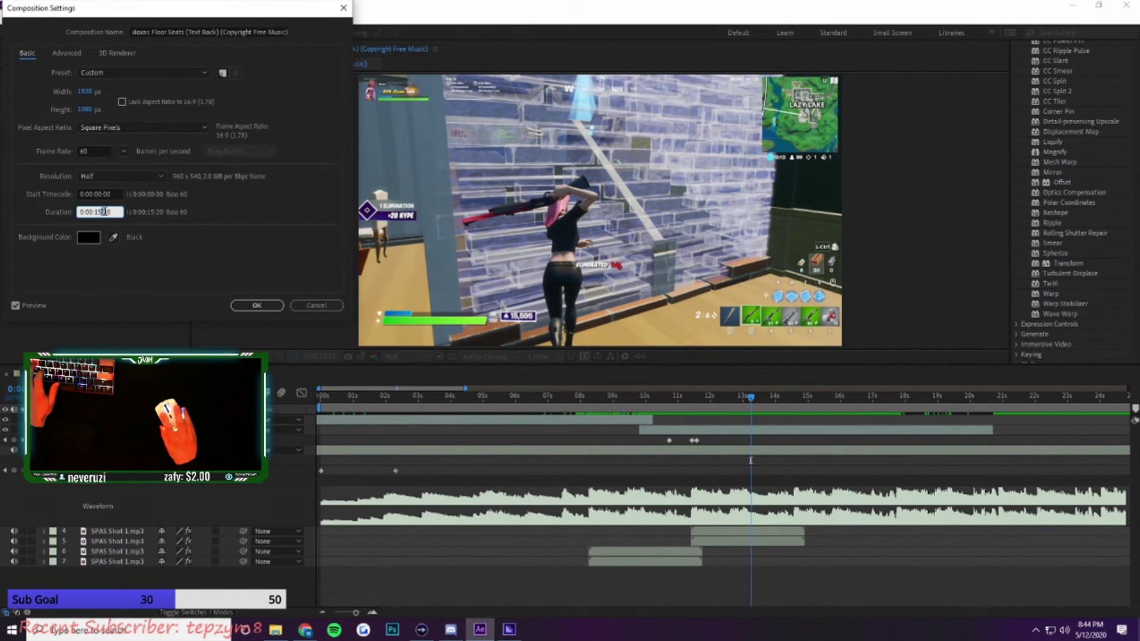
click(262, 301)
Step: Fade out the music layer by keyframing its Audio Levels at 0:00:14:07 and at the composition's end
drag(1086, 396, 1063, 399)
click(1062, 452)
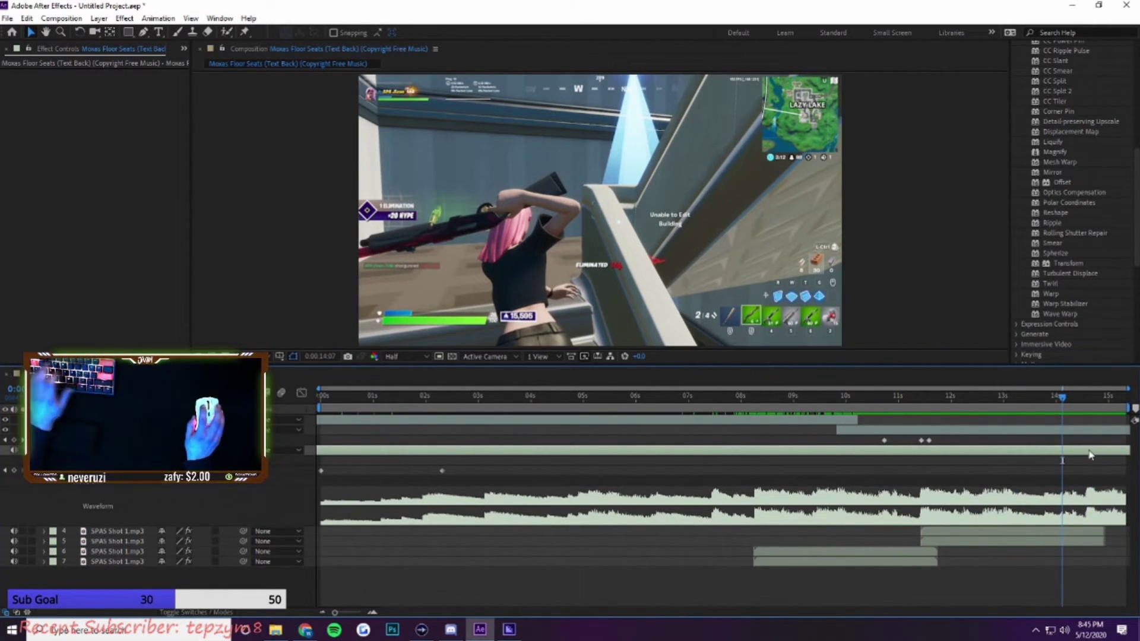
click(15, 472)
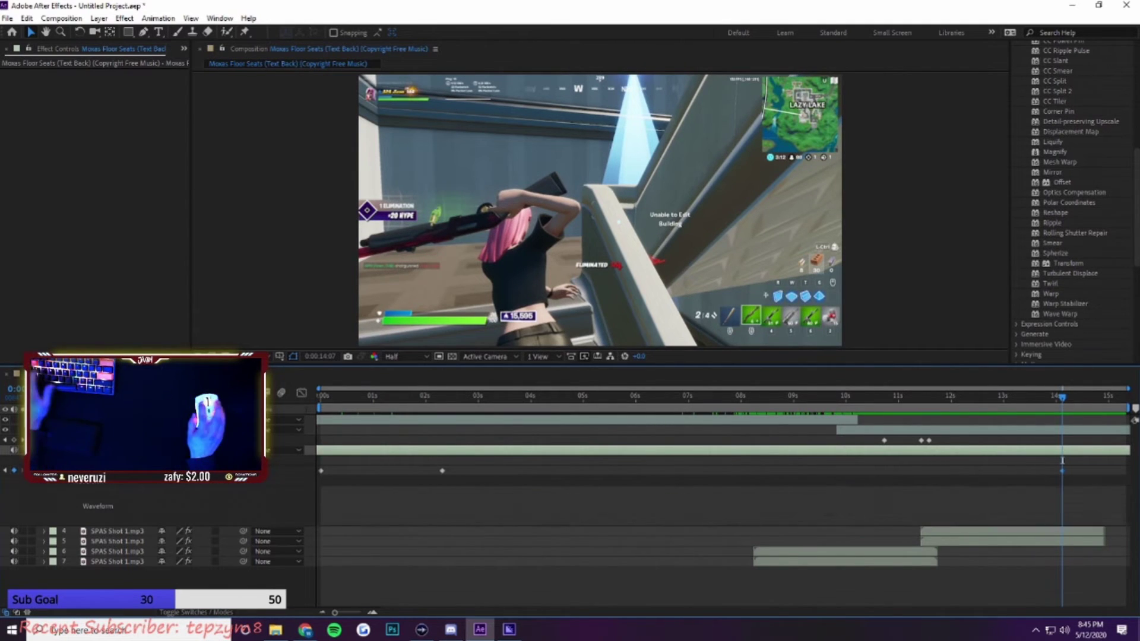
key(space)
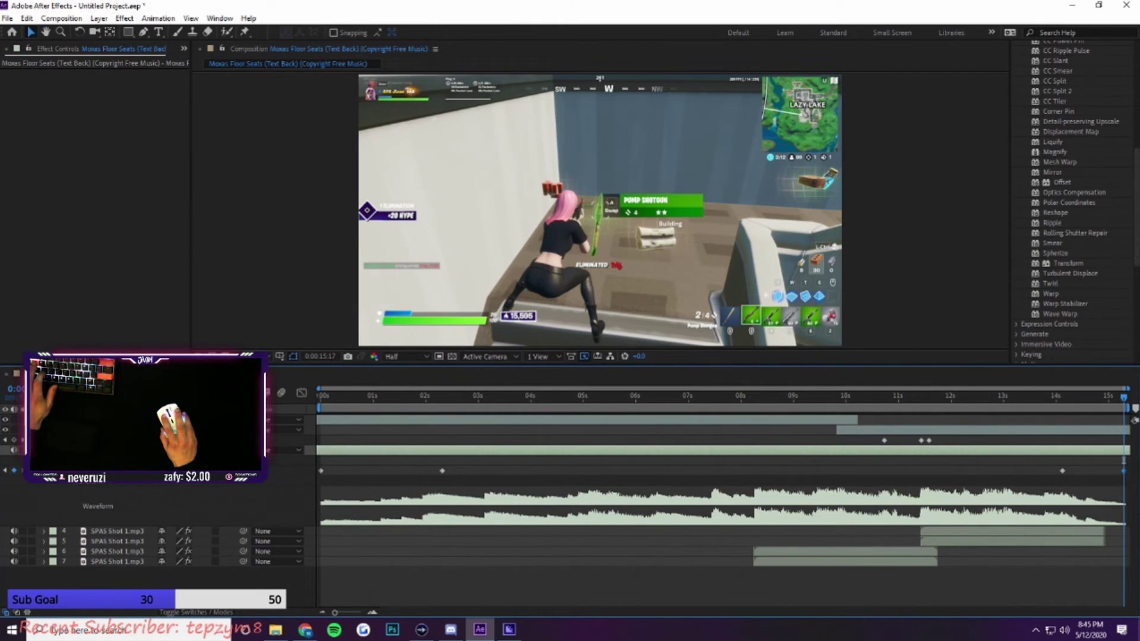
Step: Keyframe the clean pump arena.mp4 layer's Opacity at 0:00:14:12 and go to 0:00:15:16 for the end of the fade
drag(1071, 404, 1067, 406)
click(1074, 431)
key(t)
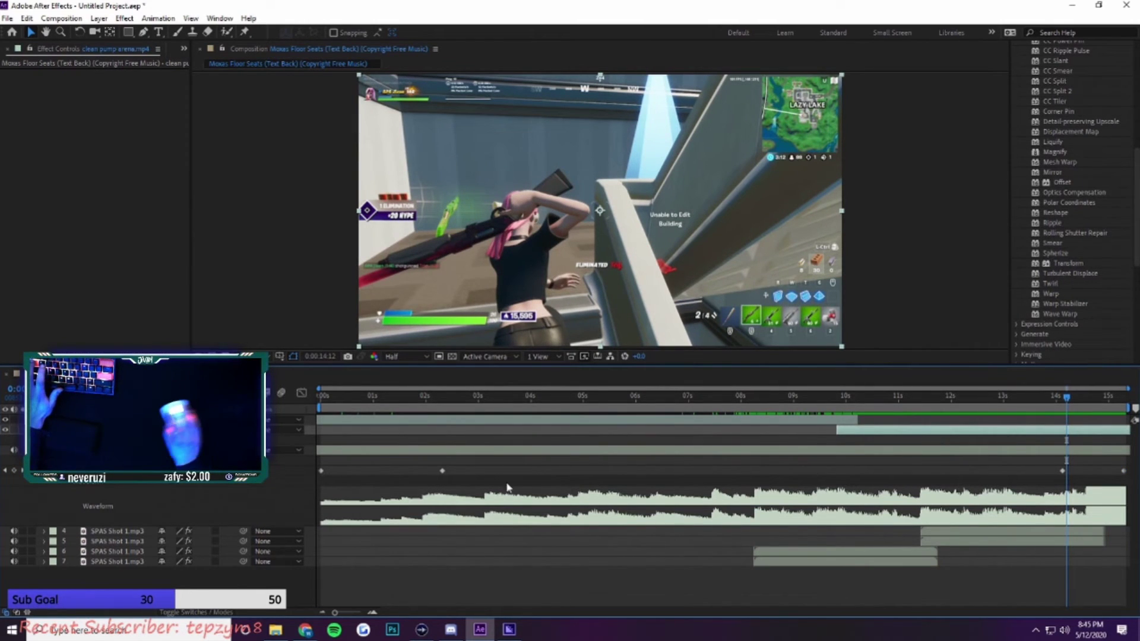
click(84, 440)
drag(1099, 406, 1124, 406)
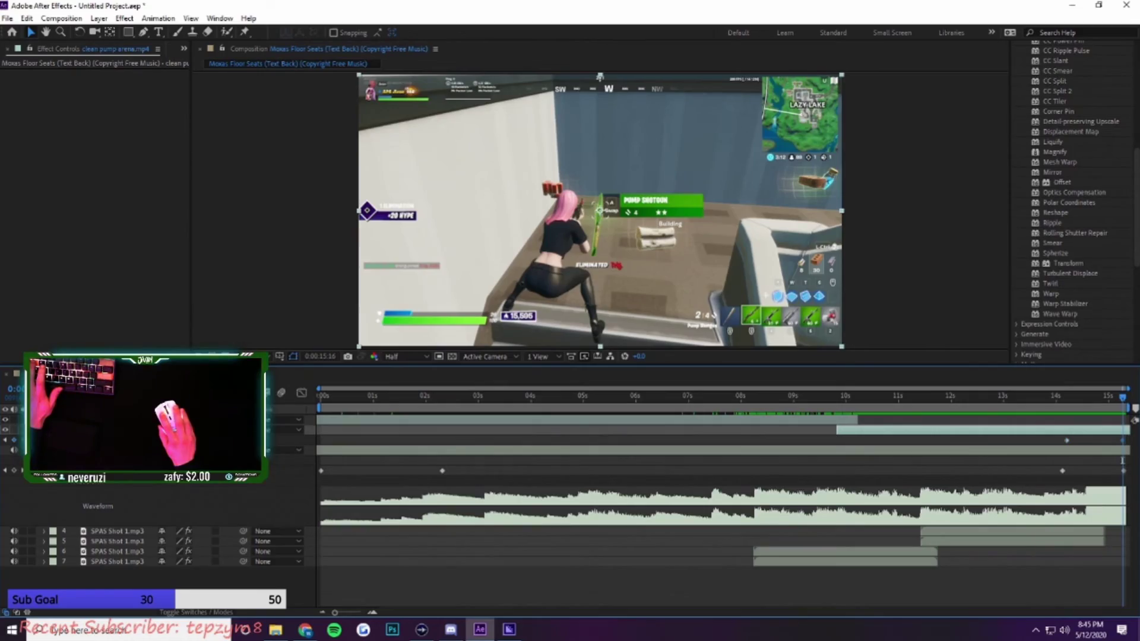